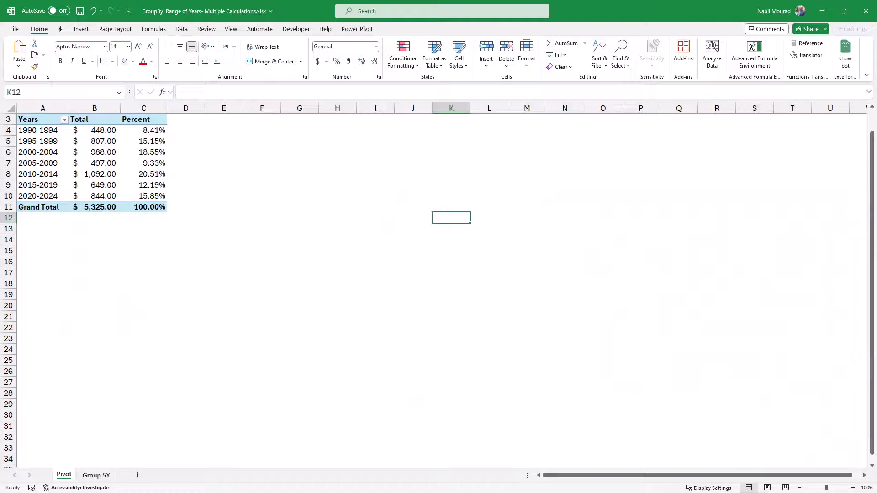
- Switch to the Group 5Y worksheet that holds the Year and Amount data
{"action": "key", "text": "ctrl+Page_Down"}
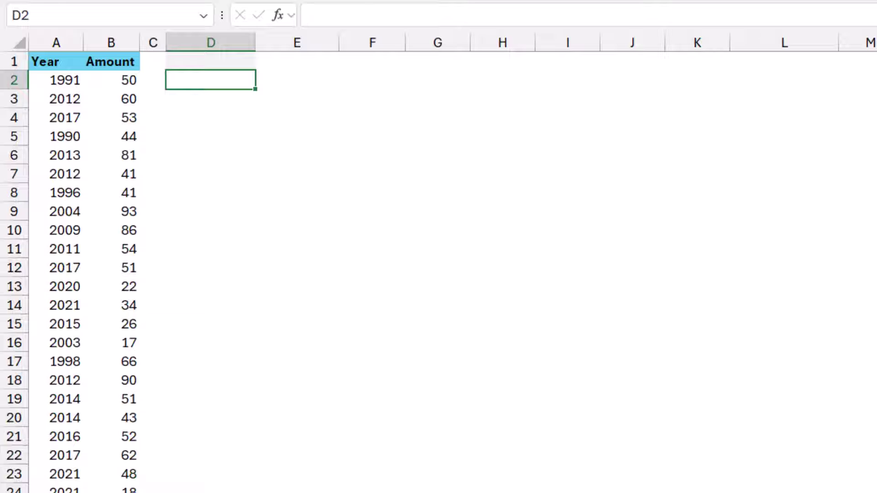
- Enter =FLOOR(A2:A100,5) in cell D2 to round every year down to its five-year group start
{"action": "type", "text": "=FLOOR("}
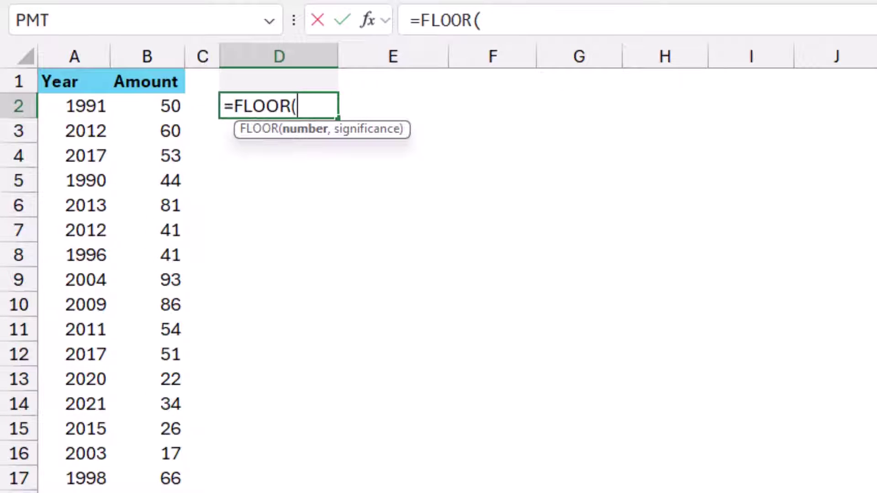
{"action": "left_click", "coordinate": [75, 106]}
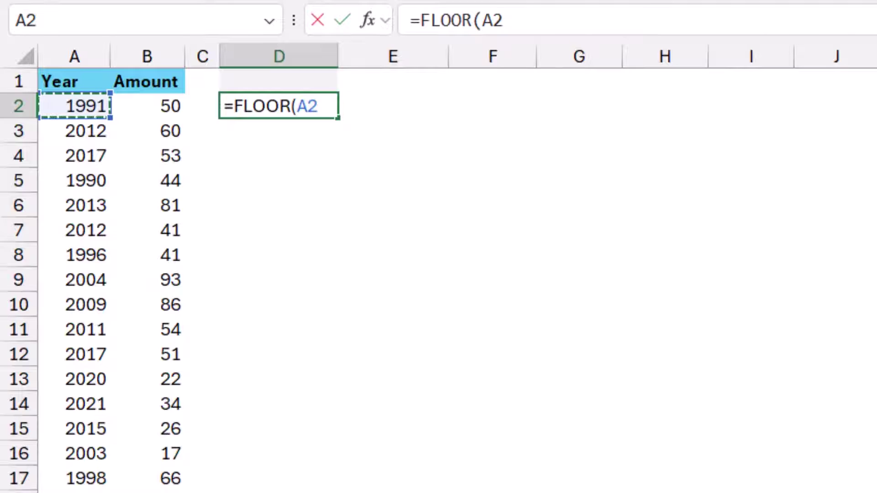
{"action": "key", "text": "ctrl+shift+Down"}
{"action": "scroll", "coordinate": [439, 278], "scroll_direction": "up", "scroll_amount": 20}
{"action": "scroll", "coordinate": [438, 279], "scroll_direction": "up", "scroll_amount": 2}
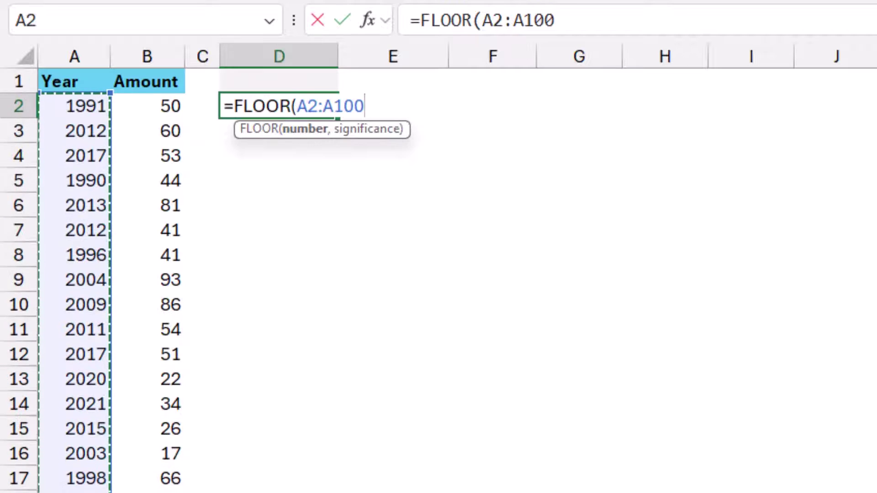
{"action": "type", "text": ","}
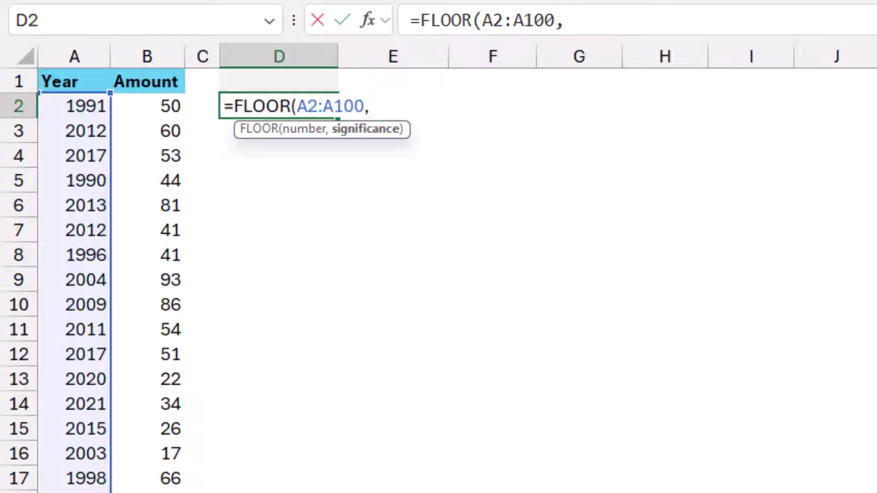
{"action": "type", "text": "5)"}
{"action": "key", "text": "Return"}
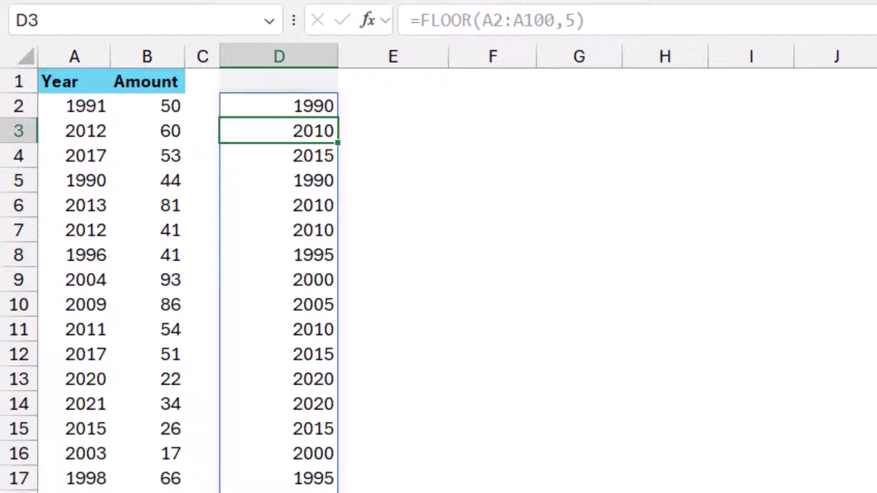
- Enter =-D2-4 in cell G2 for the negative end year and fill it down column G beside the rounded years
{"action": "left_click", "coordinate": [392, 106]}
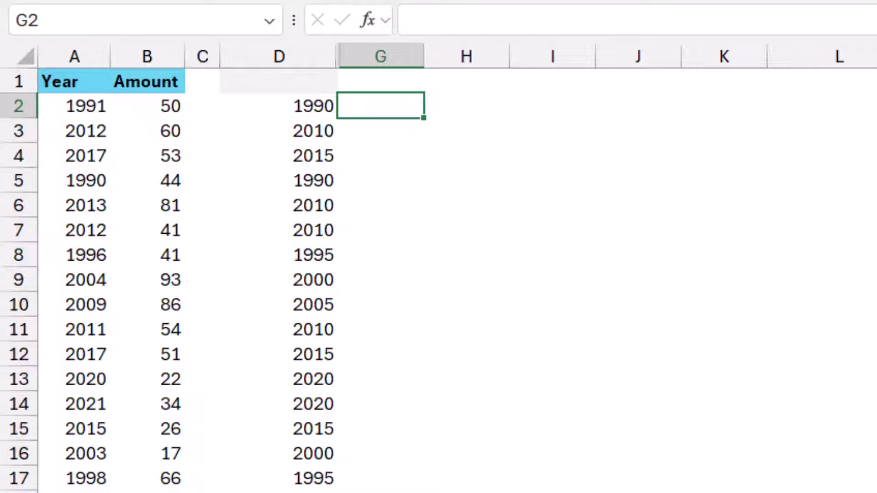
{"action": "type", "text": "="}
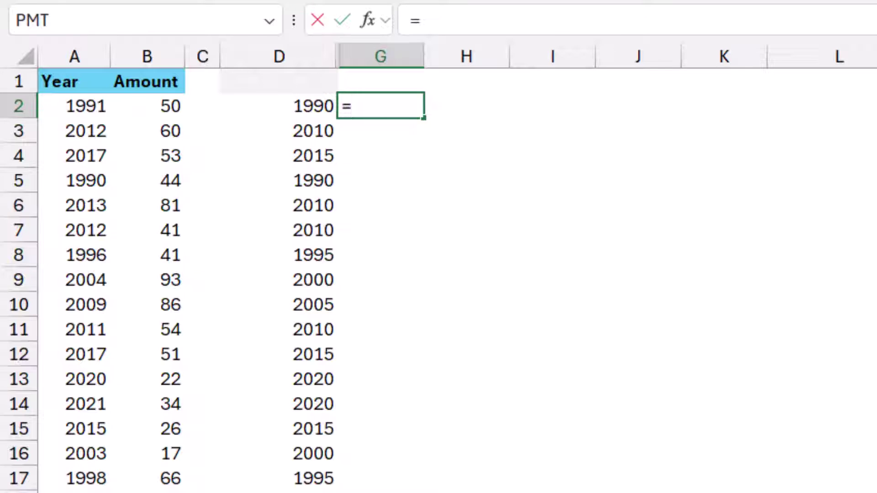
{"action": "type", "text": "-"}
{"action": "key", "text": "Left"}
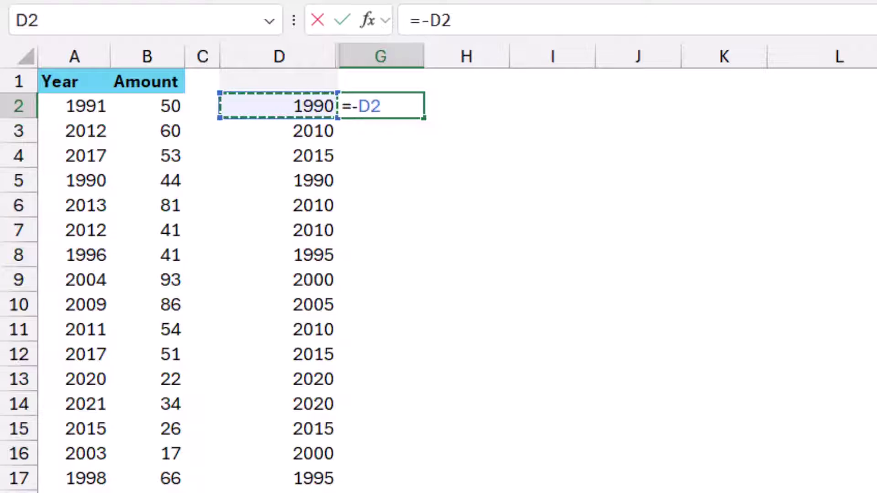
{"action": "type", "text": "-4"}
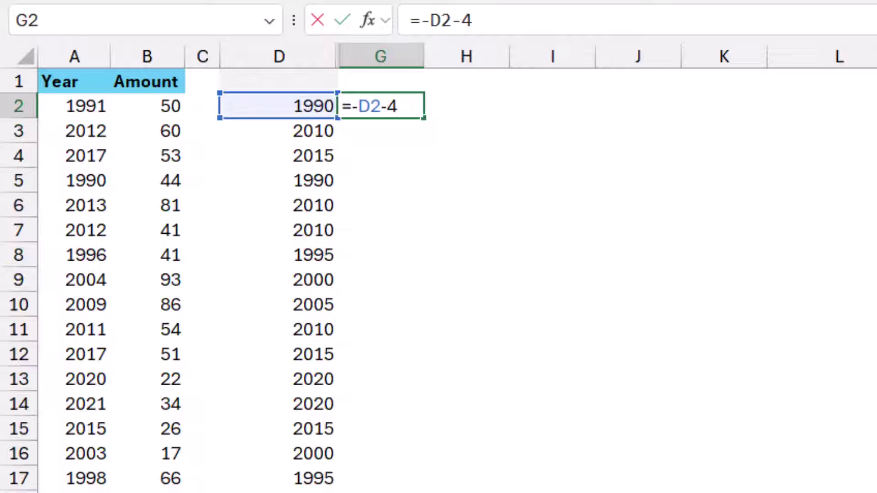
{"action": "key", "text": "Return"}
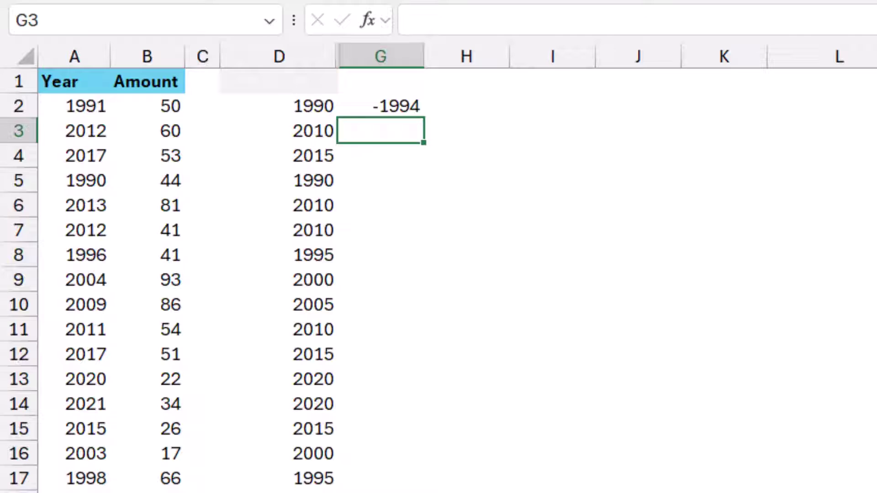
{"action": "left_click", "coordinate": [380, 106]}
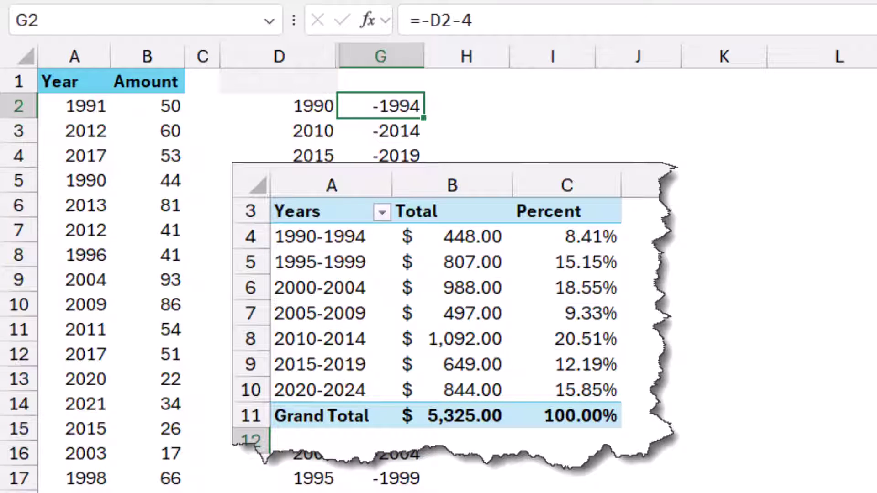
- Join the start and end years with =D2&G2 in cell H2 and fill the formula down to H6
{"action": "left_click", "coordinate": [466, 105]}
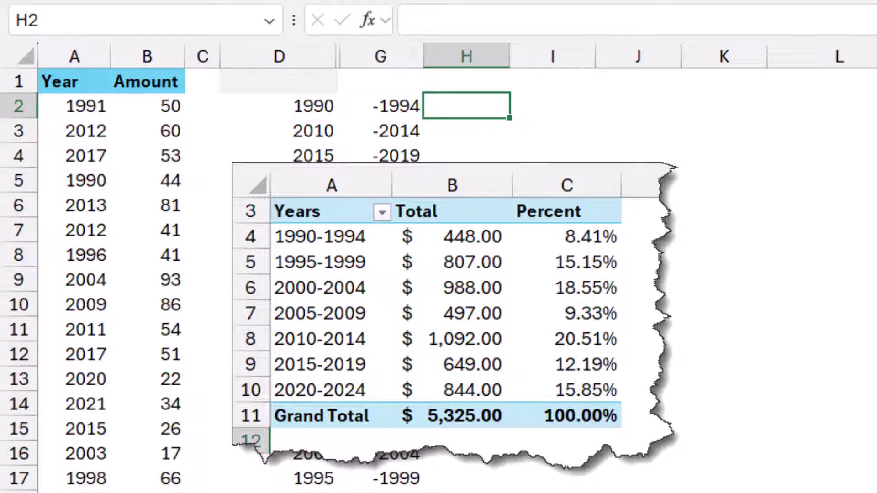
{"action": "type", "text": "="}
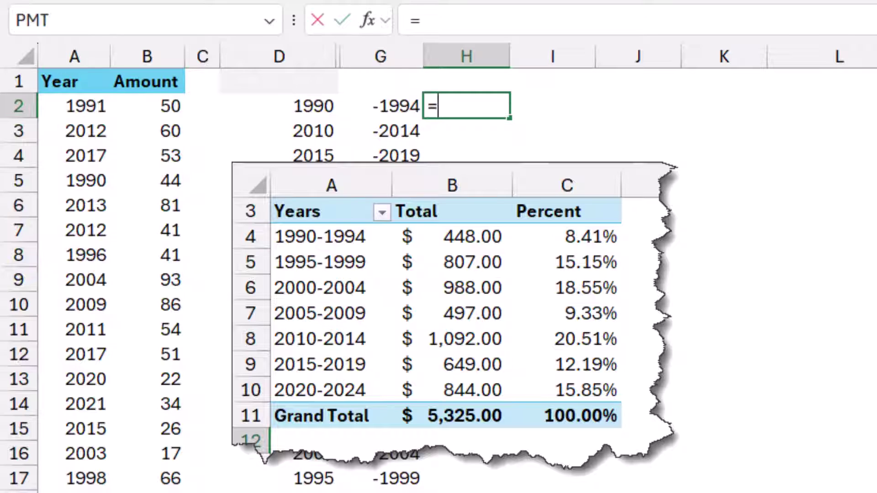
{"action": "left_click", "coordinate": [279, 106]}
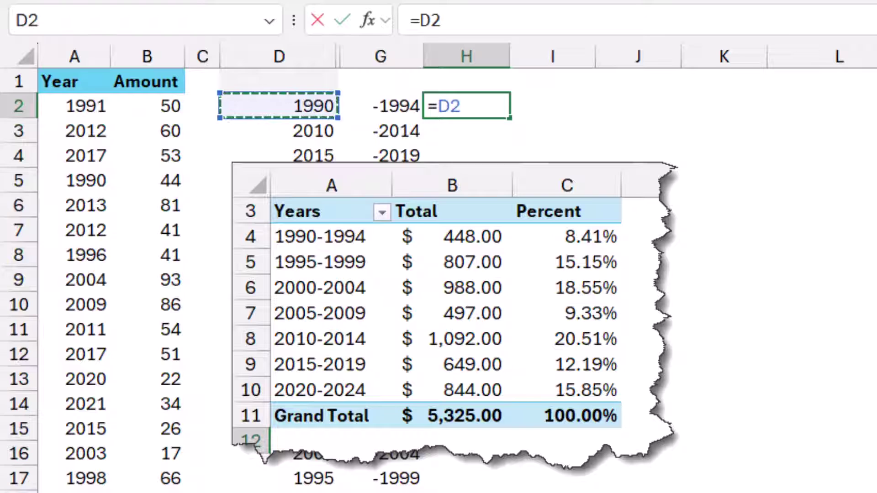
{"action": "type", "text": "&"}
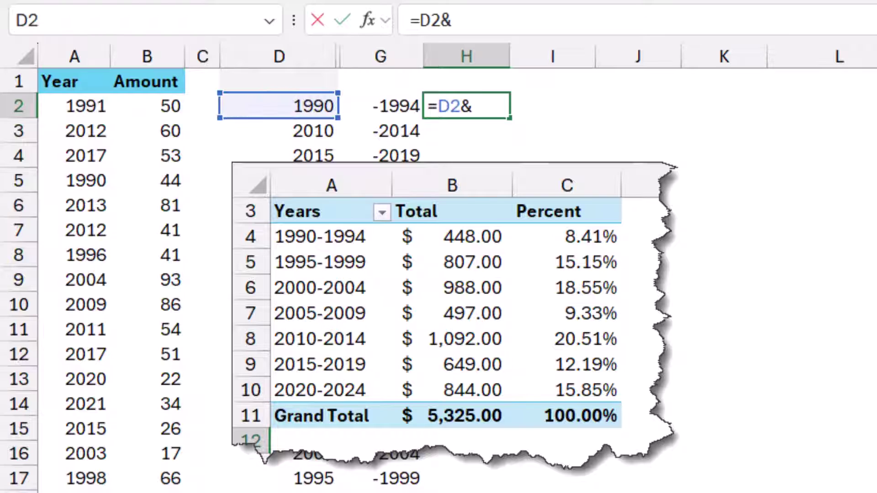
{"action": "left_click", "coordinate": [381, 106]}
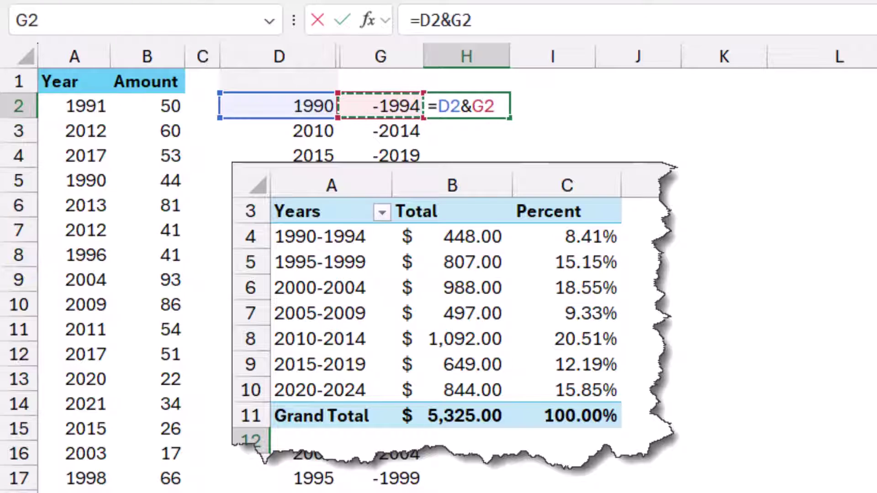
{"action": "key", "text": "Return"}
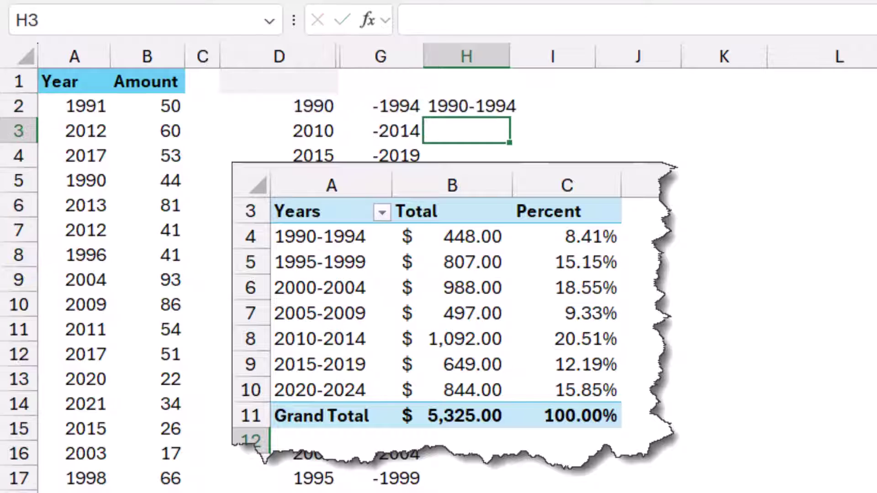
{"action": "left_click", "coordinate": [466, 105]}
{"action": "left_click_drag", "start_coordinate": [509, 117], "coordinate": [510, 210]}
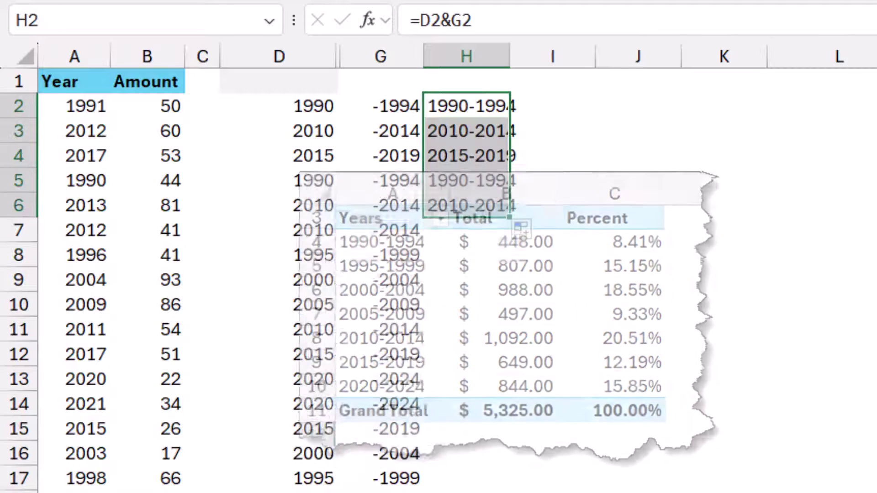
{"action": "left_click", "coordinate": [872, 491]}
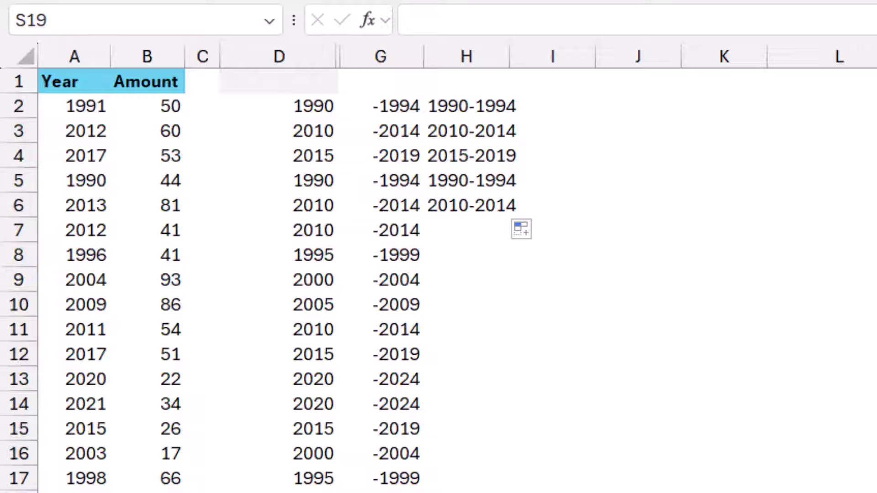
- Clear the trial formulas from columns D, G and H and bring columns E and F back into view
{"action": "left_click_drag", "start_coordinate": [279, 105], "coordinate": [467, 105]}
{"action": "key", "text": "Delete"}
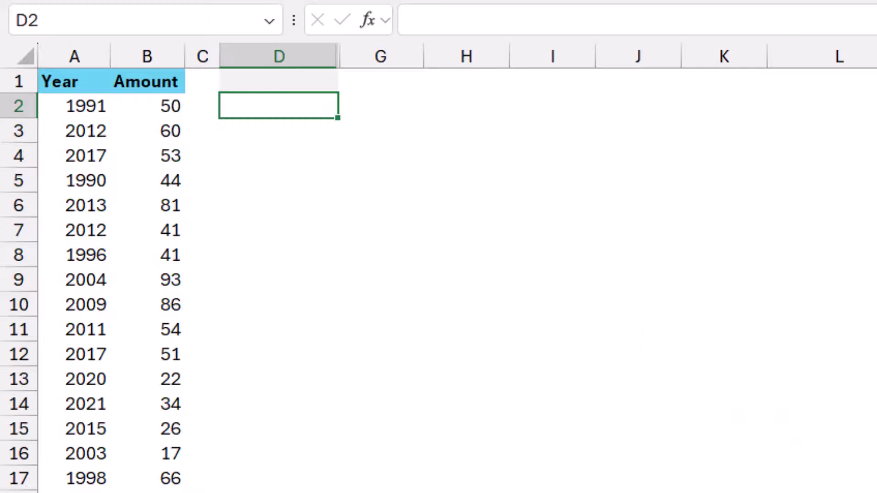
{"action": "key", "text": "ctrl+z"}
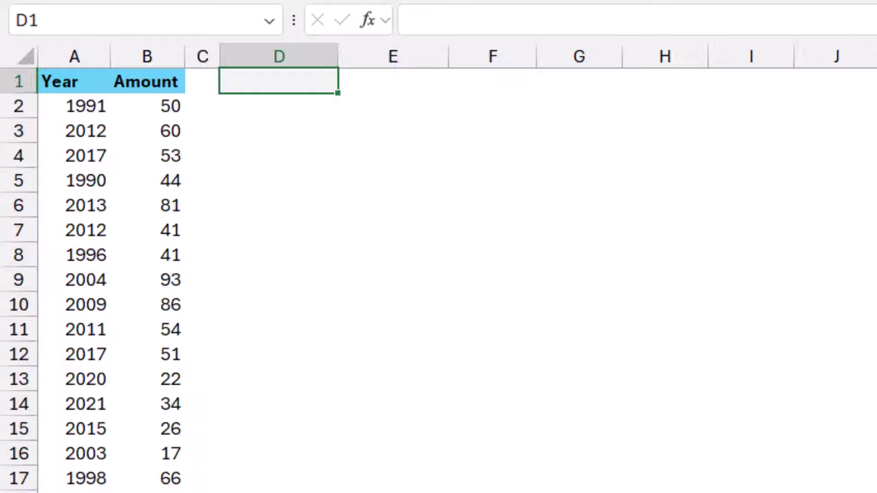
- Start a multi-line LET formula in cell D1 with the formula bar enlarged, defining A as the years in A2:A100
{"action": "type", "text": "=let"}
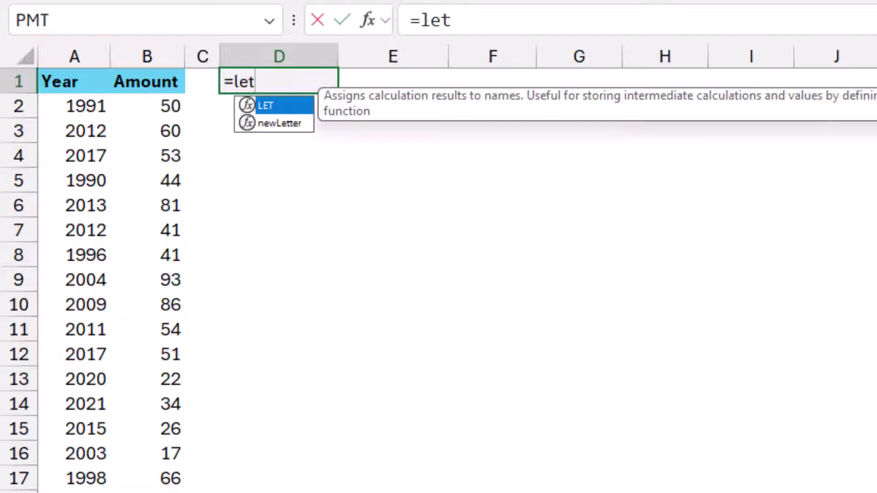
{"action": "key", "text": "Tab"}
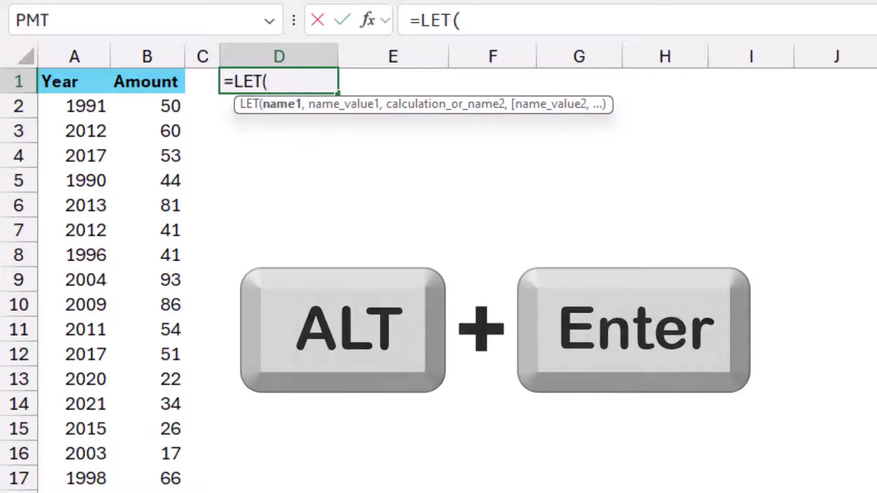
{"action": "key", "text": "alt+Return"}
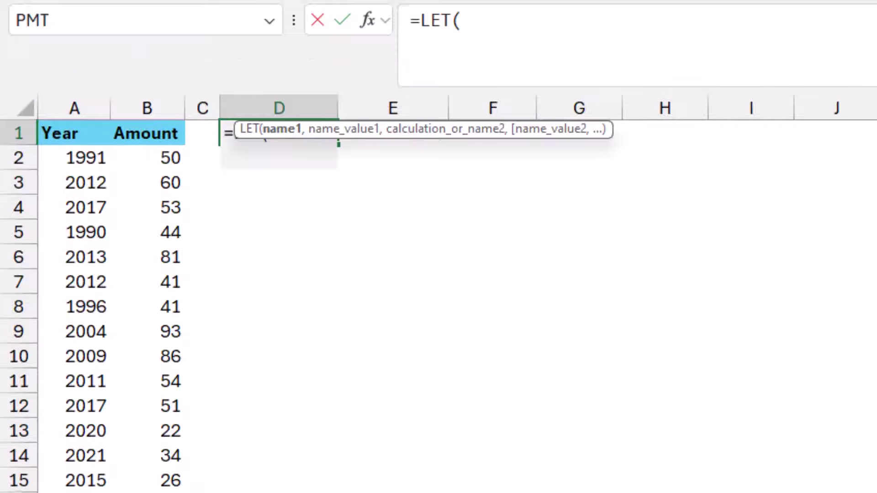
{"action": "key", "text": "ctrl+shift+u"}
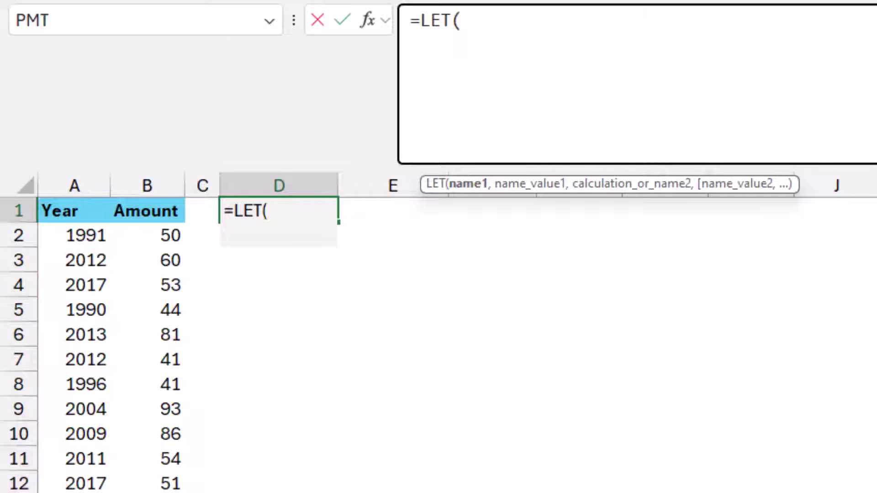
{"action": "type", "text": "A,"}
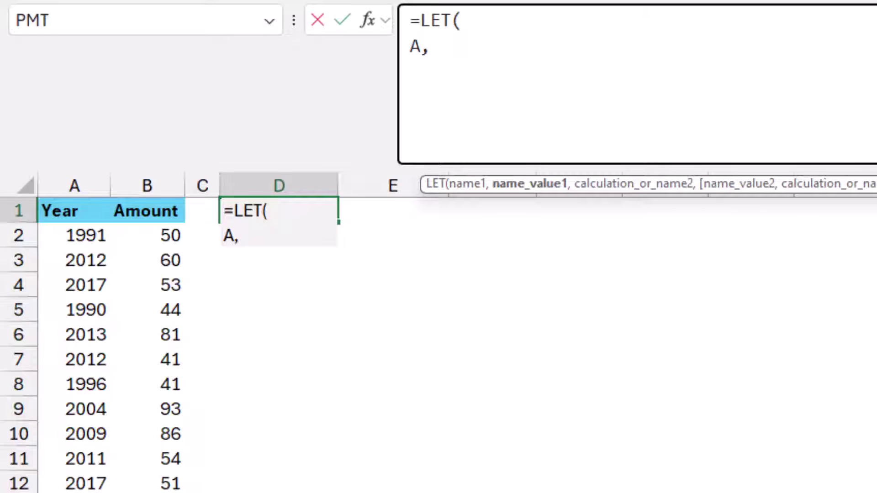
{"action": "left_click", "coordinate": [75, 235]}
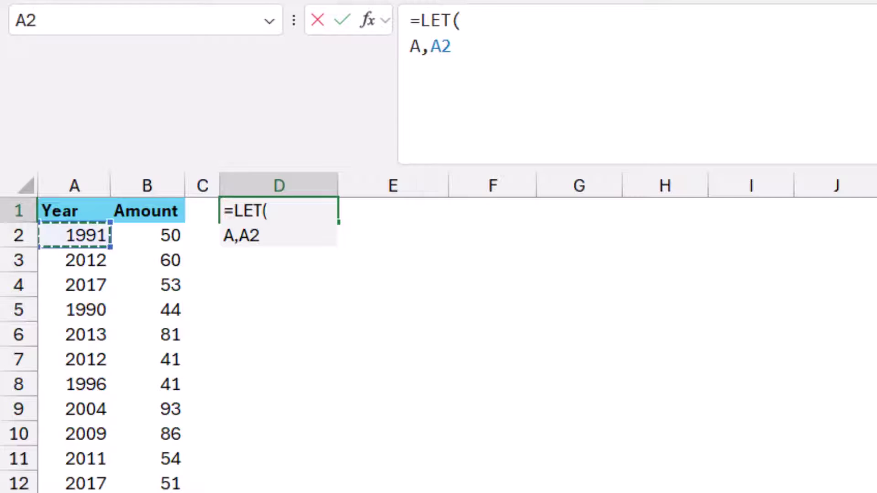
{"action": "key", "text": "ctrl+shift+Down"}
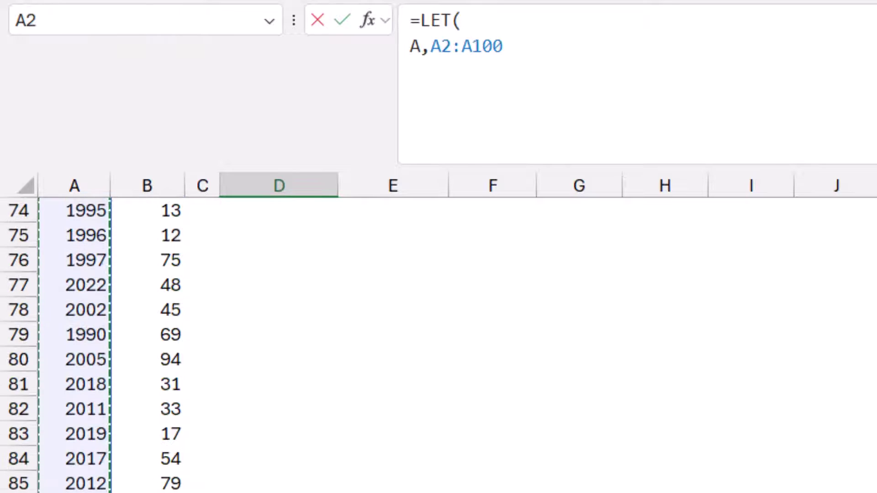
{"action": "type", "text": ","}
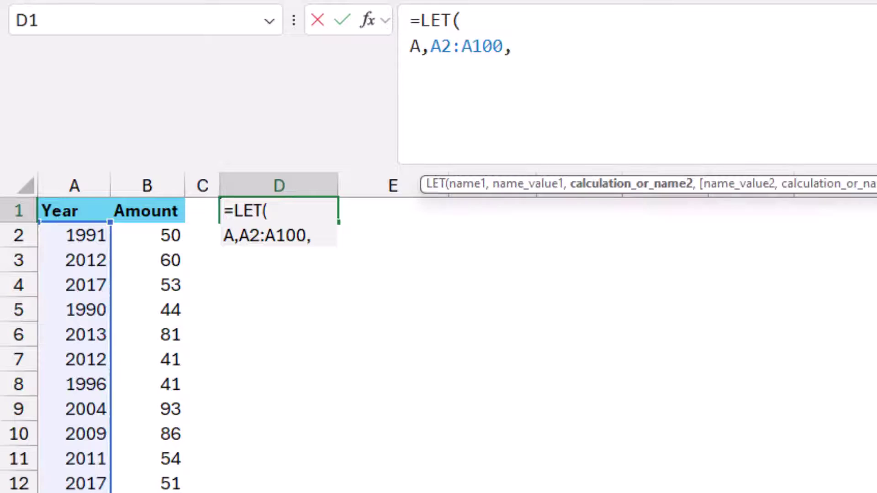
- On a new line of the LET formula, define B as the amounts in B2:B100
{"action": "key", "text": "alt+Return"}
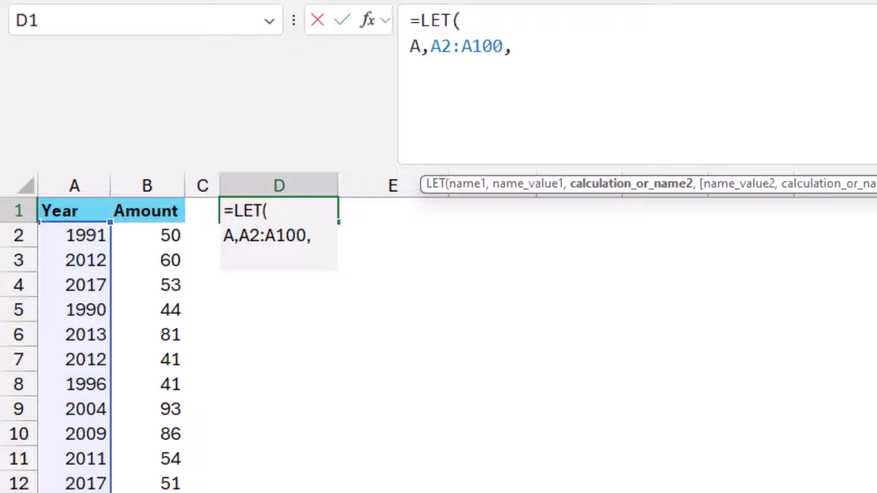
{"action": "type", "text": "B,"}
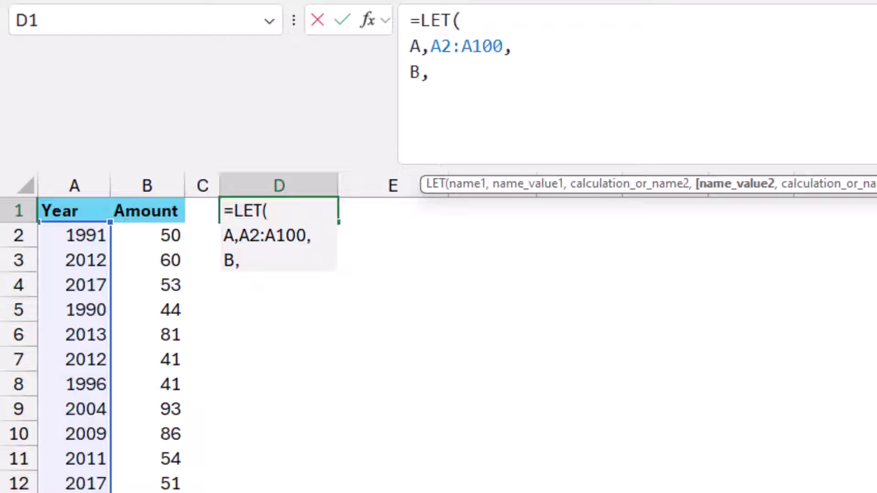
{"action": "left_click", "coordinate": [147, 235]}
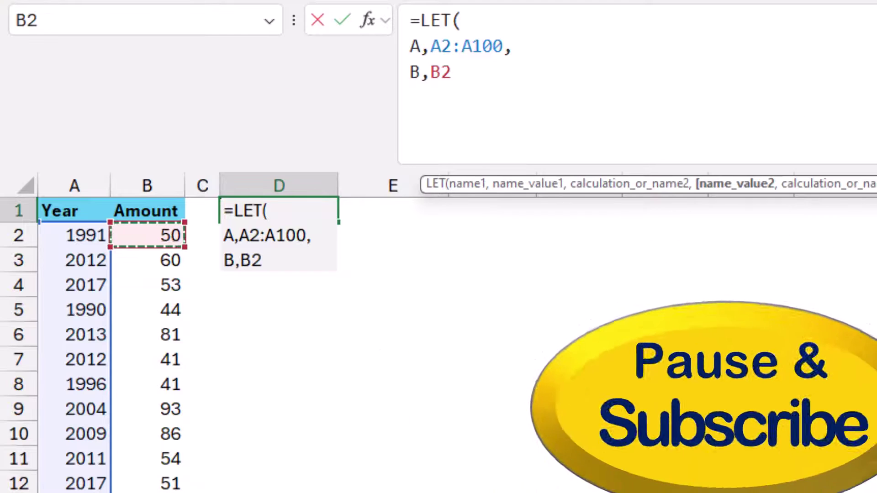
{"action": "key", "text": "ctrl+shift+Down"}
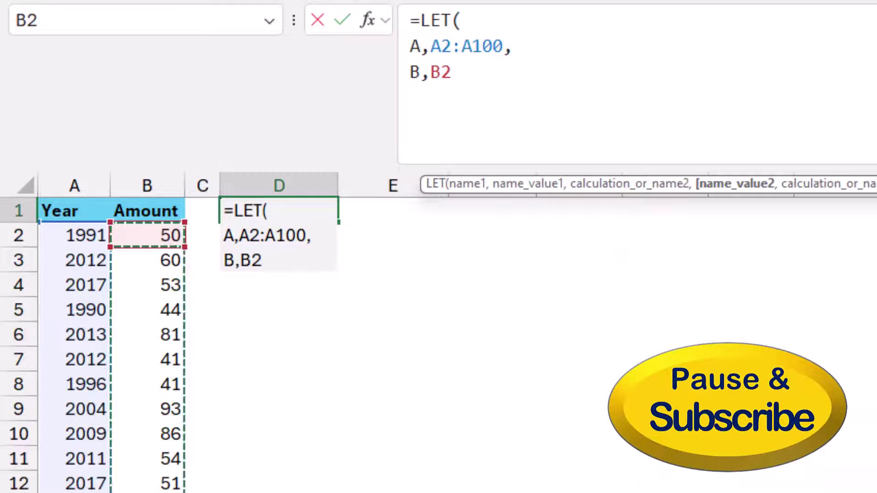
{"action": "key", "text": "ctrl+BackSpace"}
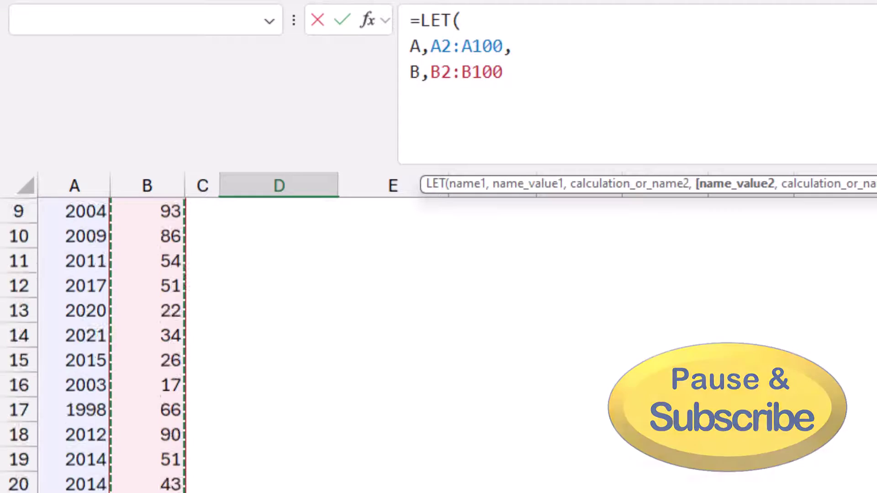
- Add two definitions to the LET formula on separate lines: C as FLOOR(A,5) and D as -C-4
{"action": "type", "text": ","}
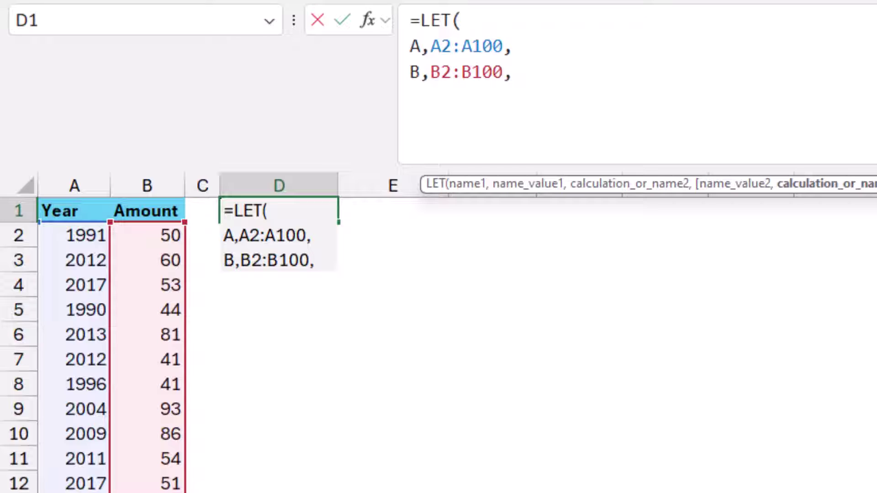
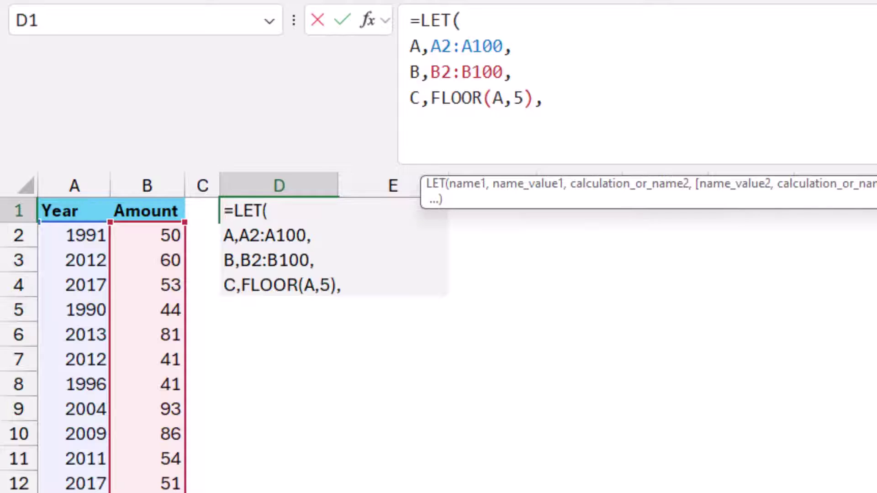
{"action": "key", "text": "alt+Return"}
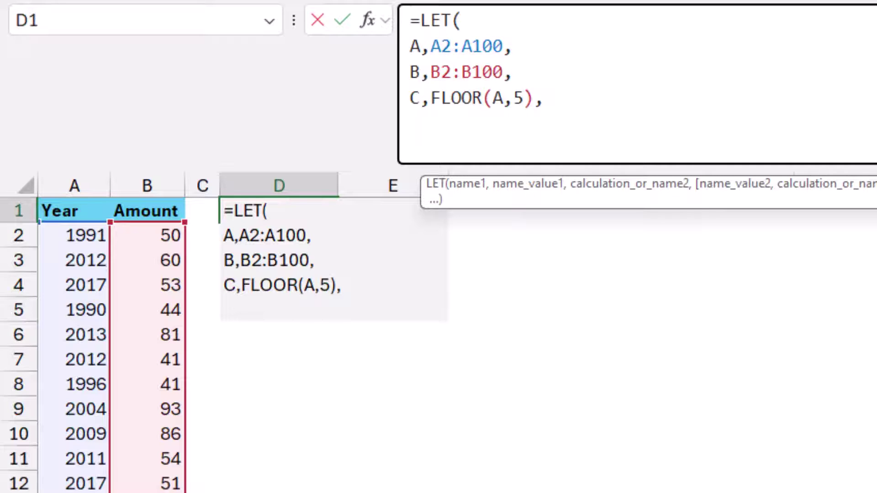
{"action": "type", "text": "D,"}
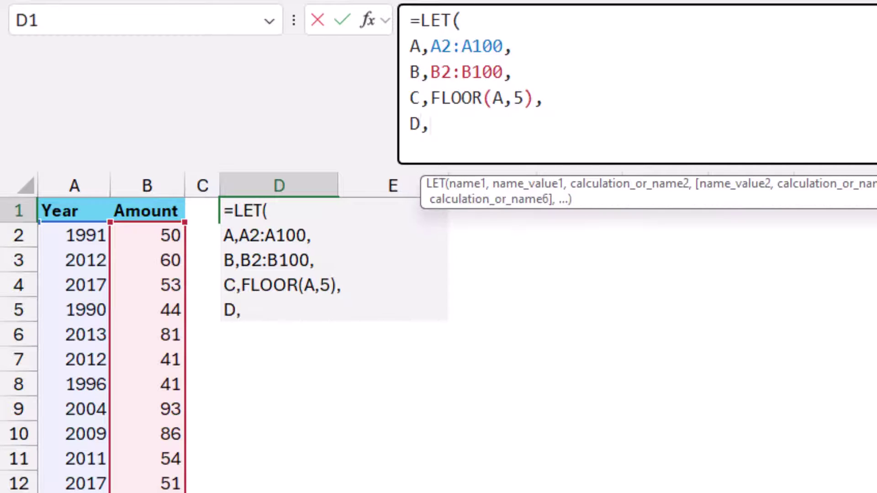
{"action": "type", "text": "-C-4"}
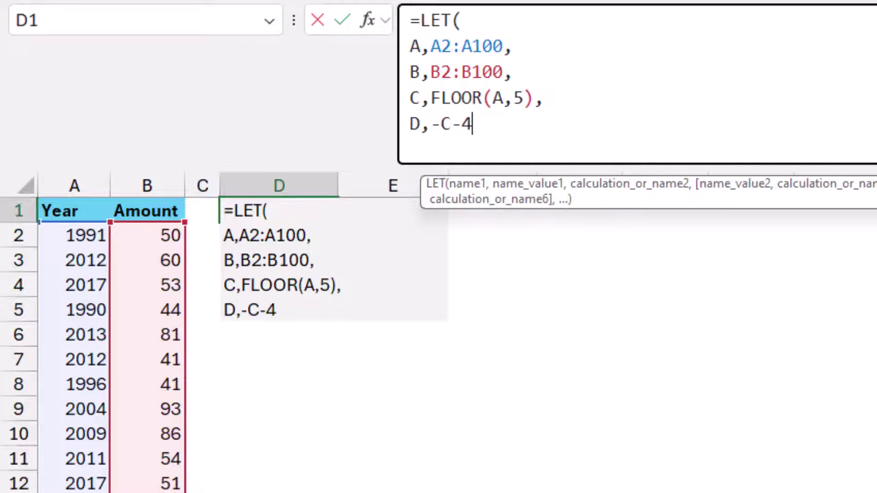
{"action": "type", "text": ","}
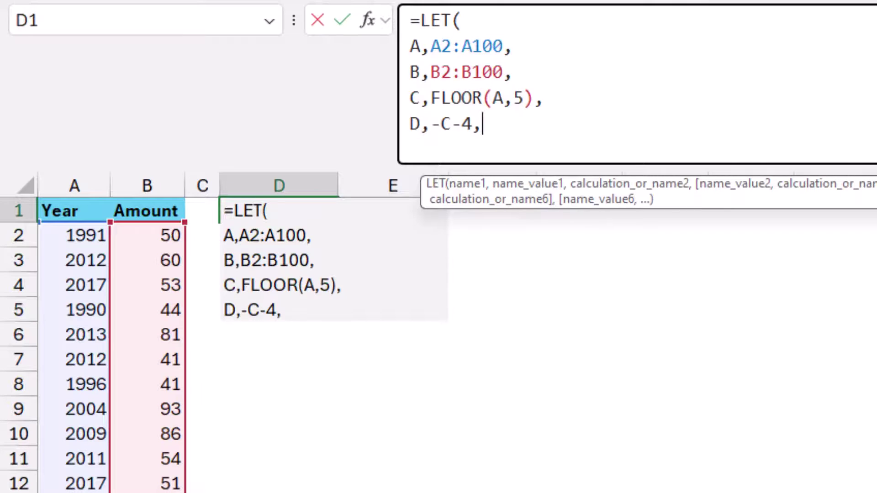
- On a new line of the LET formula, start the GROUPBY calculation with C&D as its row fields
{"action": "key", "text": "alt+Return"}
{"action": "key", "text": "alt+Return"}
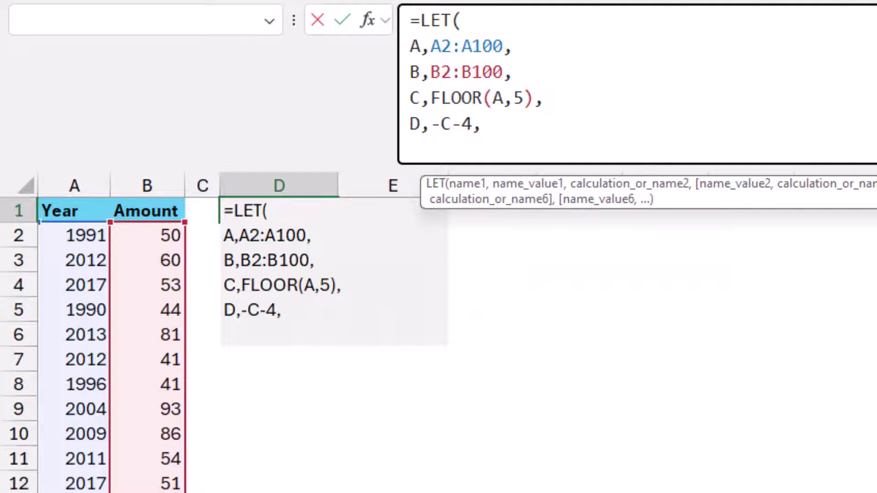
{"action": "type", "text": "G"}
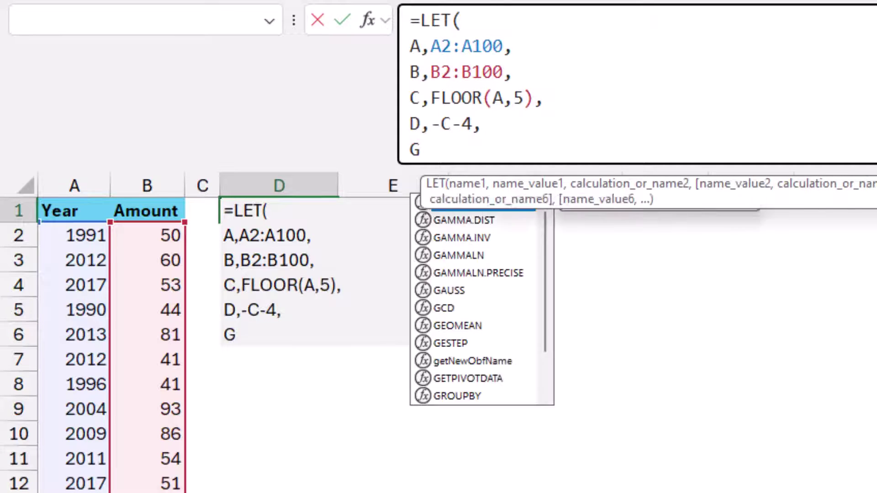
{"action": "type", "text": "rou"}
{"action": "key", "text": "Tab"}
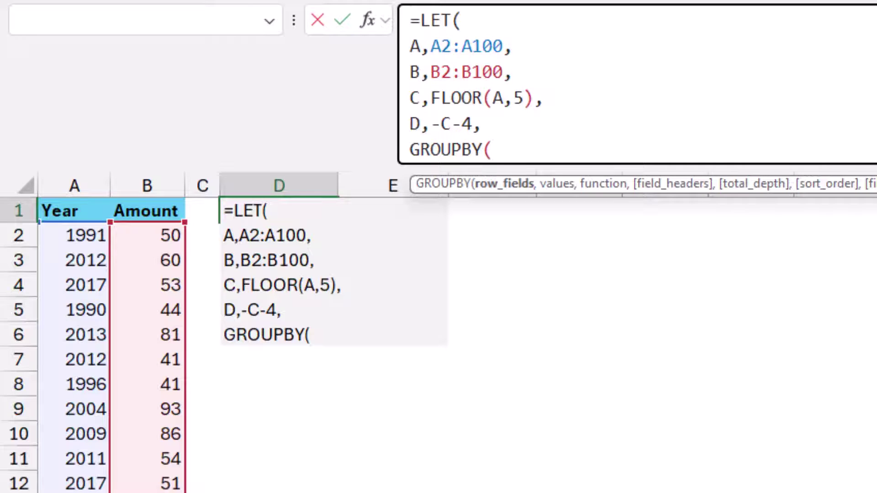
{"action": "type", "text": "C&D"}
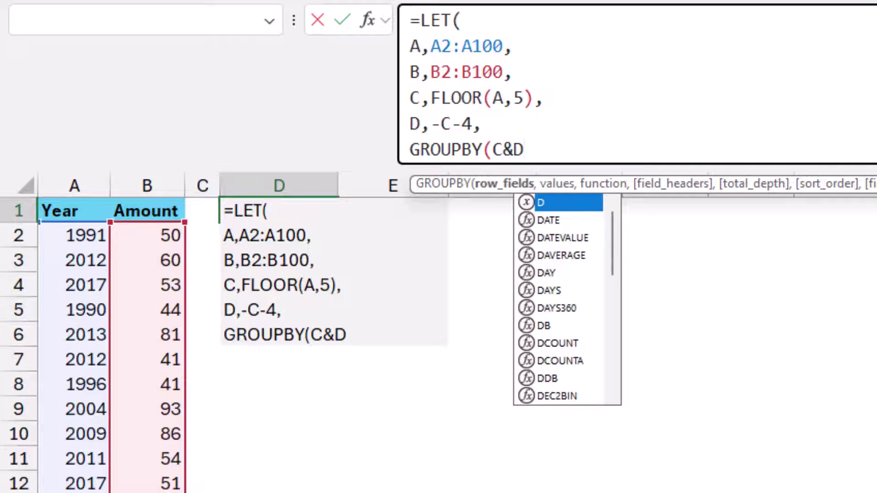
{"action": "type", "text": ","}
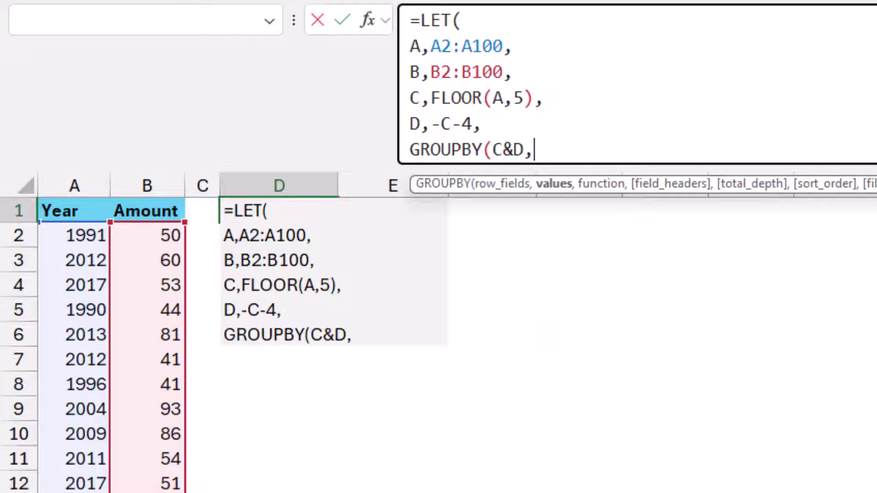
- Complete GROUPBY with B as the values and SUM as the function, and enter the LET formula in D1
{"action": "type", "text": "B"}
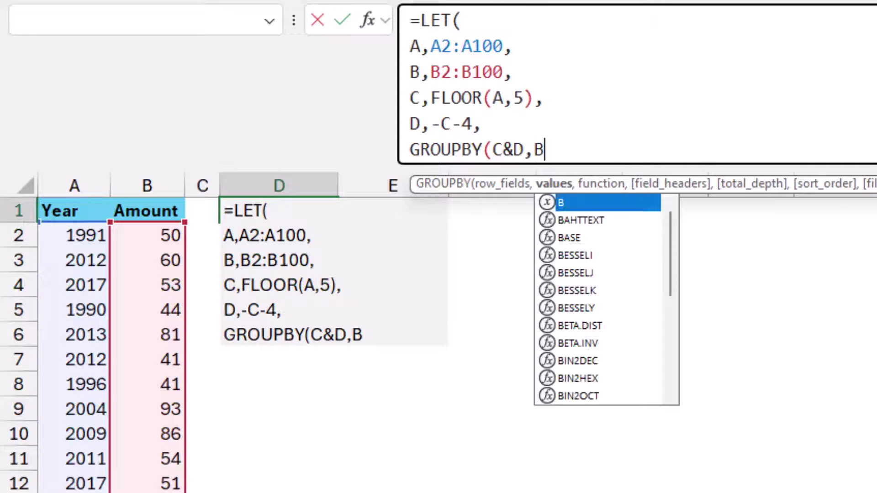
{"action": "type", "text": ","}
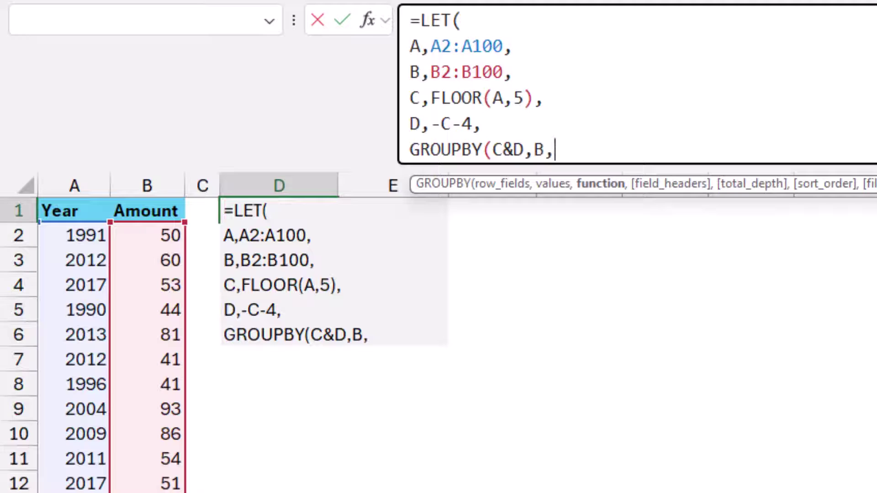
{"action": "type", "text": "S"}
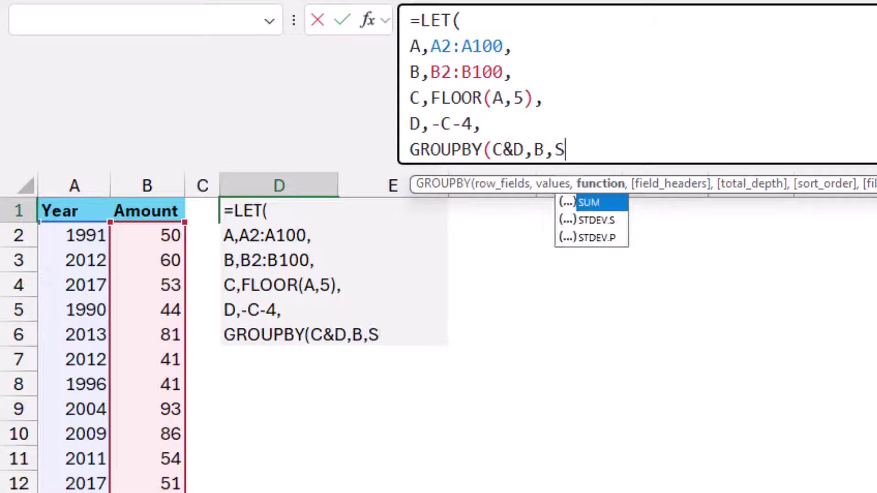
{"action": "type", "text": "UM)"}
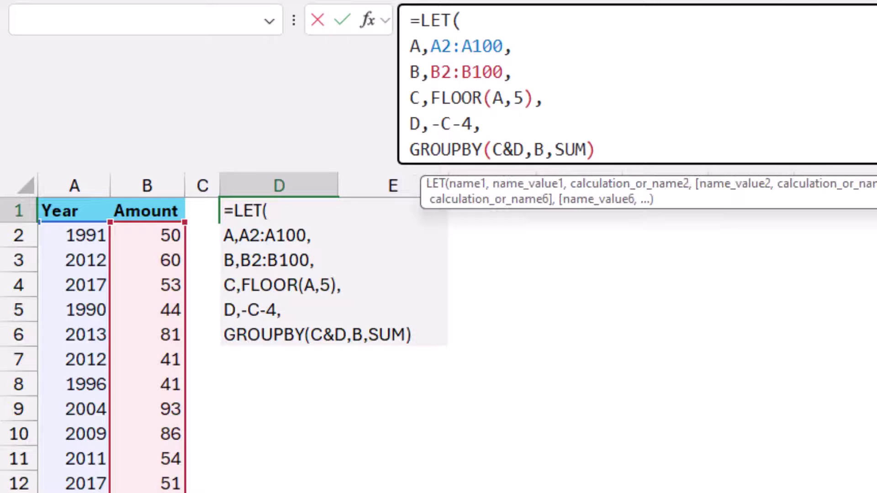
{"action": "type", "text": ")"}
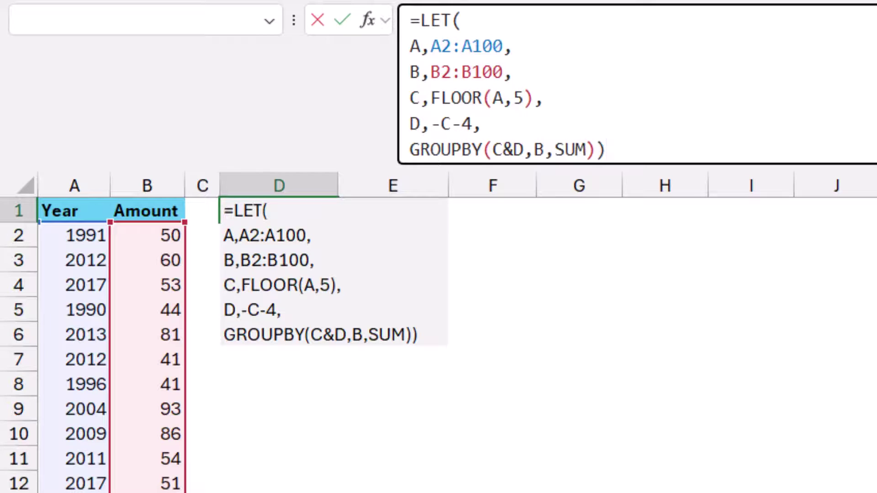
{"action": "key", "text": "Return"}
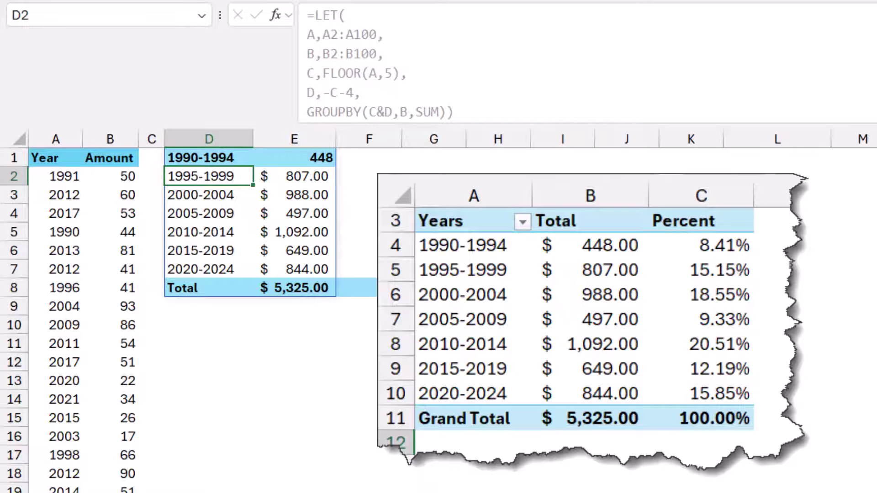
- Edit the formula in D1 so the GROUPBY function argument becomes HSTACK(SUM,PERCENTOF), and enter it
{"action": "left_click", "coordinate": [209, 158]}
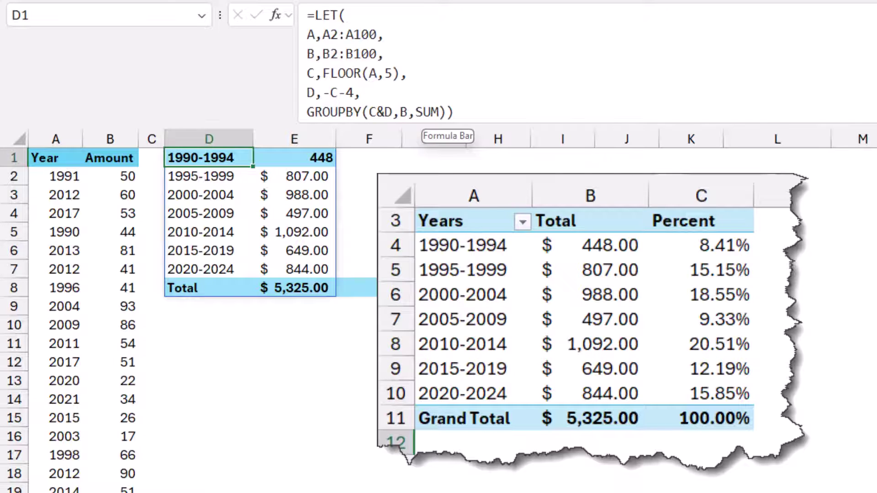
{"action": "left_click", "coordinate": [415, 112]}
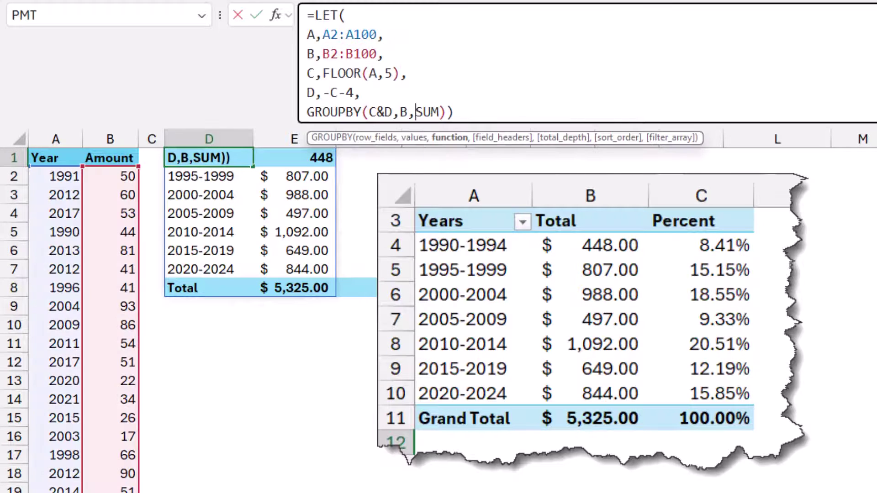
{"action": "type", "text": "HST"}
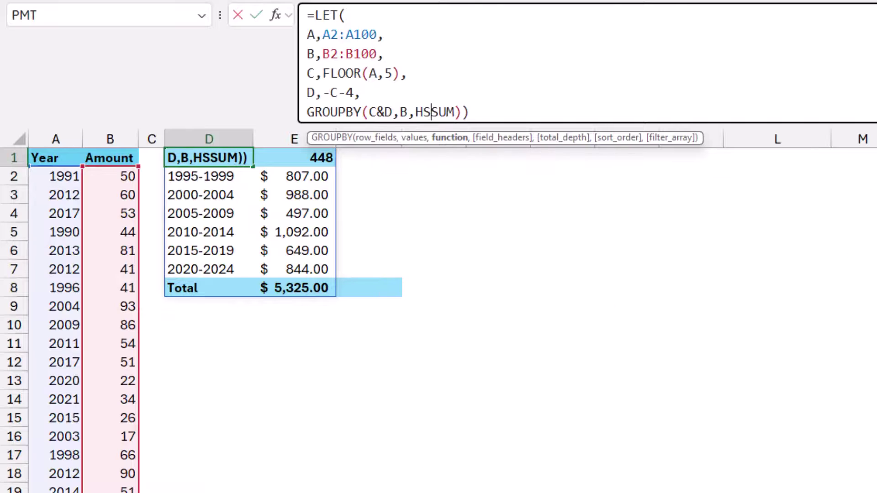
{"action": "type", "text": "ACK"}
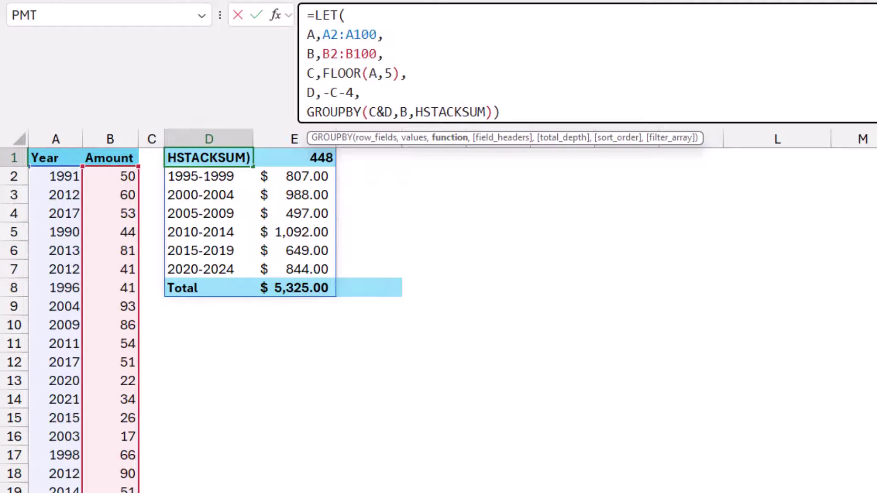
{"action": "type", "text": "("}
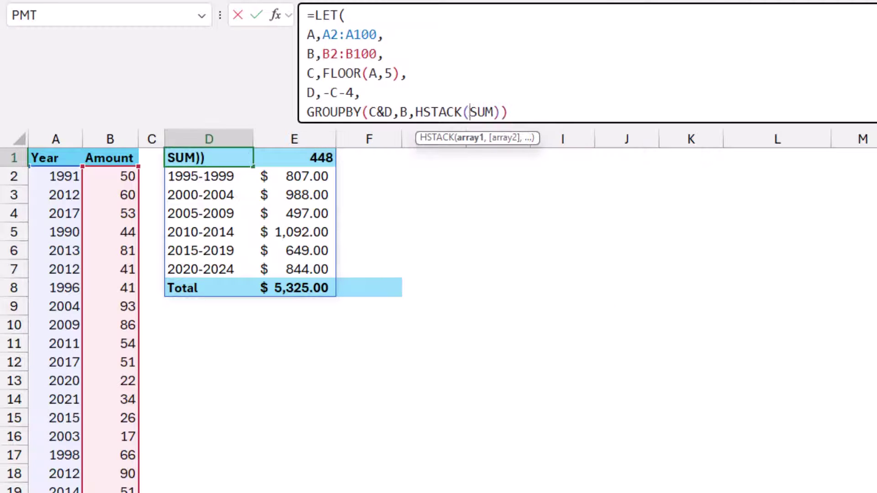
{"action": "left_click", "coordinate": [493, 112]}
{"action": "type", "text": ","}
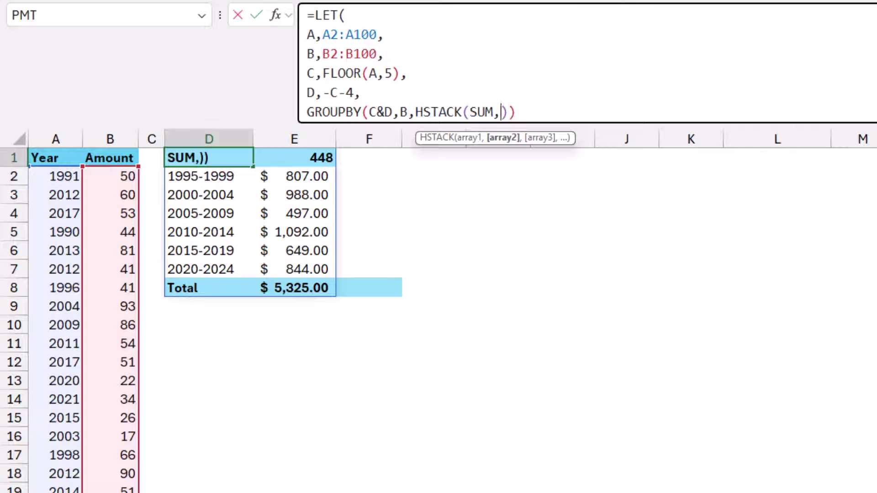
{"action": "type", "text": "PERCENTOF"}
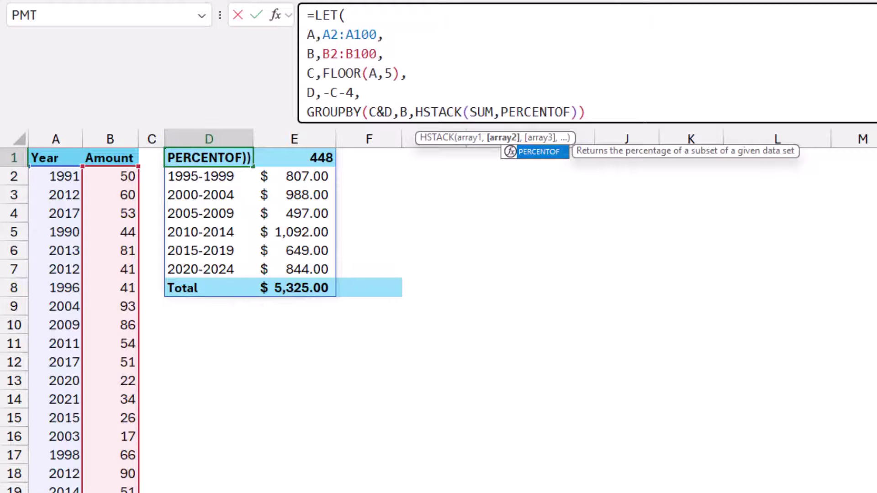
{"action": "type", "text": ")"}
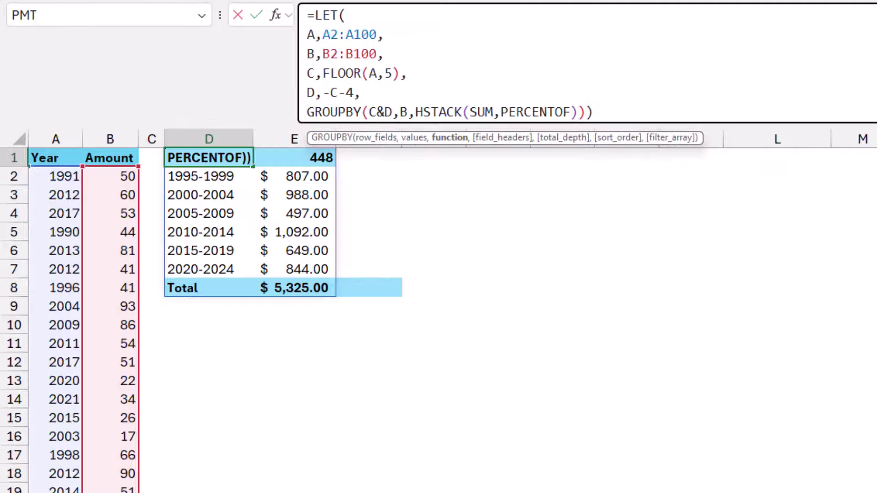
{"action": "key", "text": "Return"}
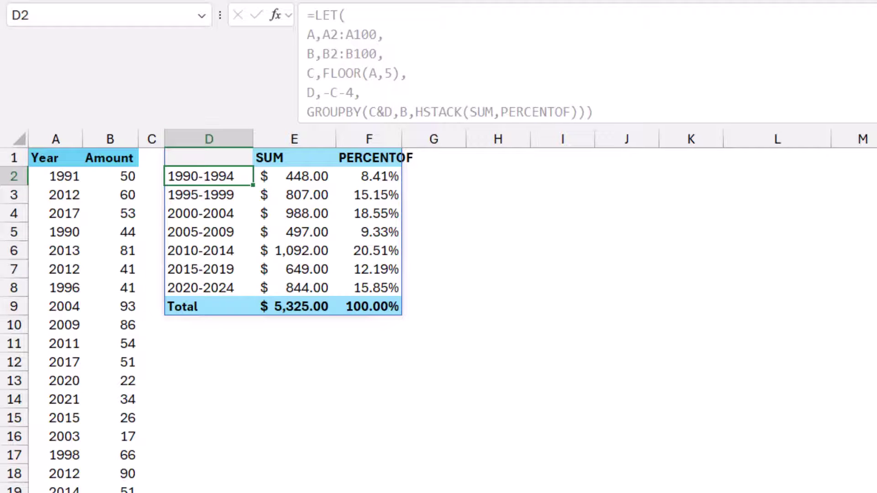
- In the D1 formula, define E as {"Years","Total","Percent"} on a new line between the D definition and GROUPBY
{"action": "left_click", "coordinate": [209, 158]}
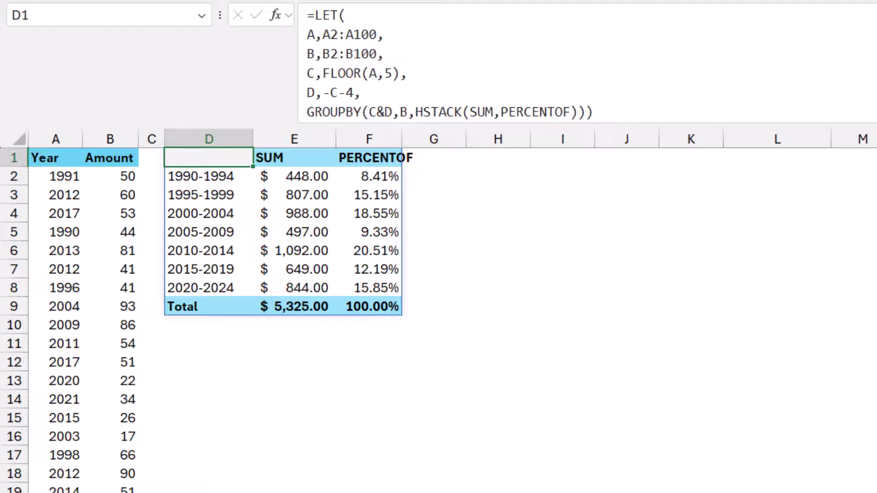
{"action": "left_click", "coordinate": [362, 92]}
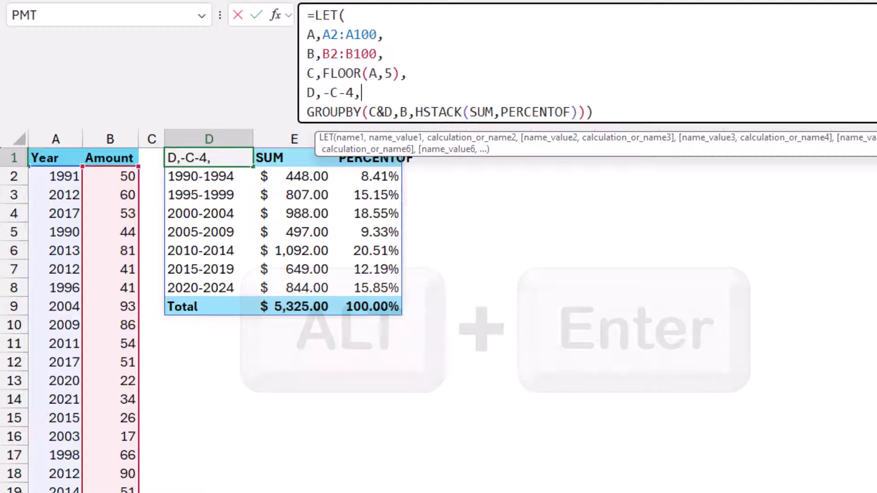
{"action": "key", "text": "alt+Return"}
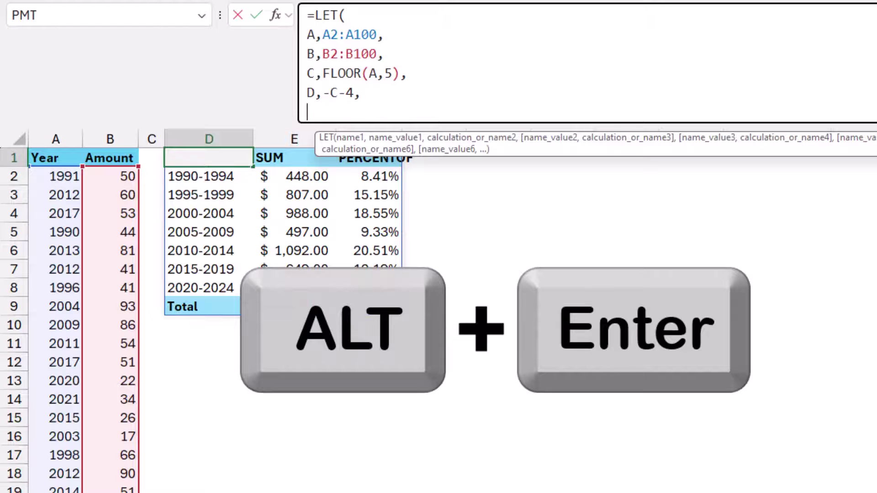
{"action": "type", "text": "E"}
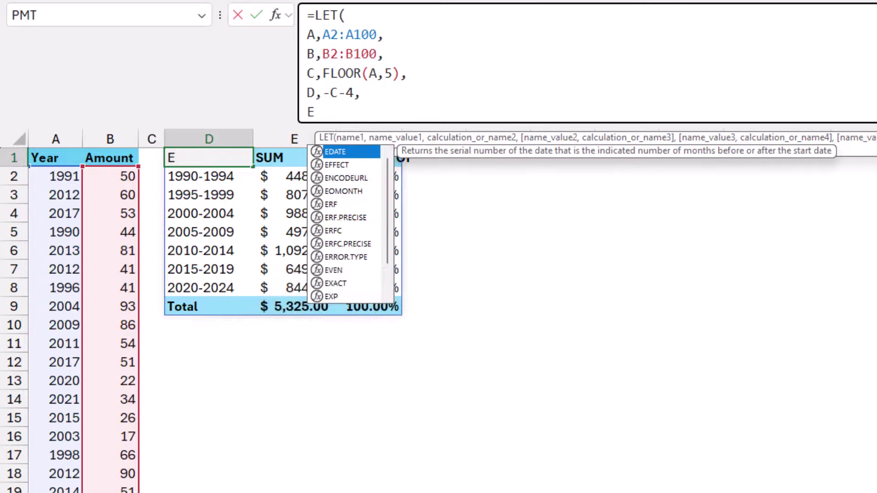
{"action": "type", "text": ","}
{"action": "type", "text": "GROUPBY(C&D,B,HSTACK(SUM,PERCENTOF)))"}
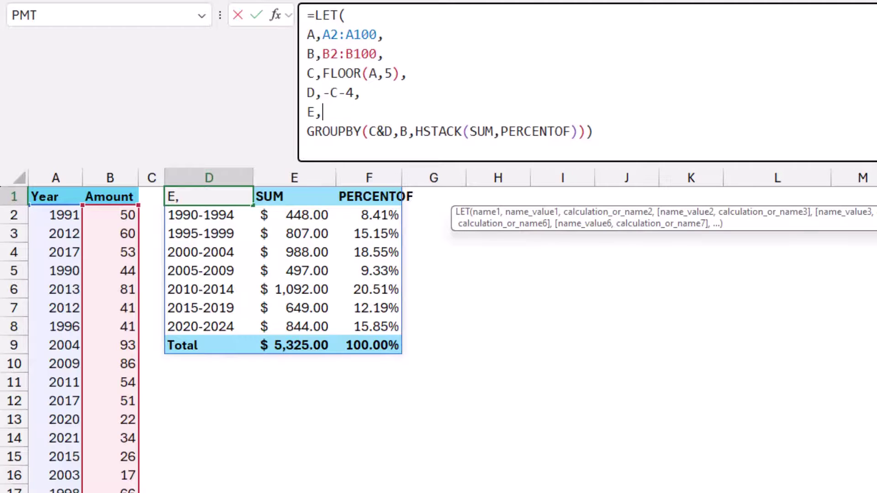
{"action": "type", "text": "{"}
{"action": "type", "text": "\"Years\",\"Total\",\"Percent\"}"}
{"action": "type", "text": ","}
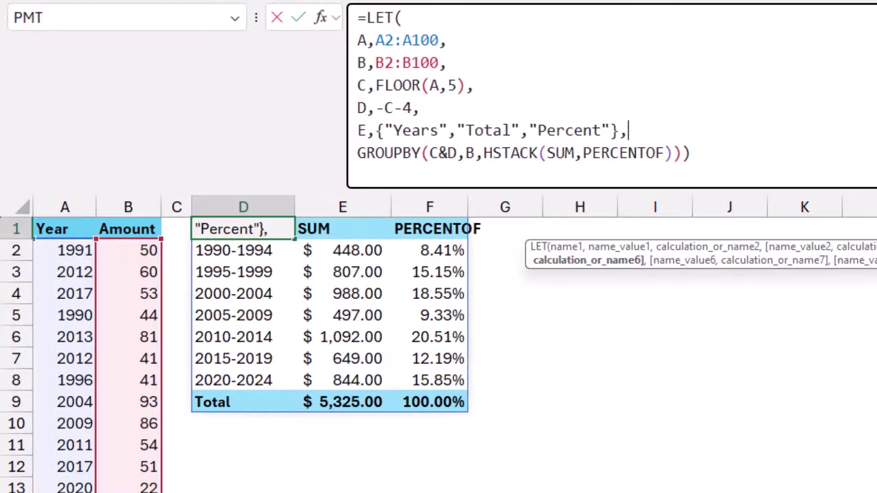
- Wrap the GROUPBY calculation in DROP with 1 row removed to strip its default header row, and enter the formula
{"action": "left_click", "coordinate": [357, 153]}
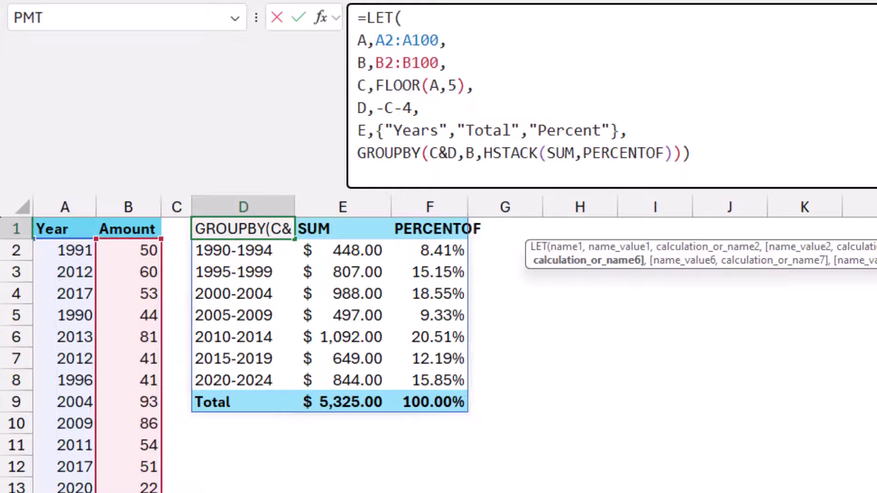
{"action": "type", "text": "Drop"}
{"action": "key", "text": "Tab"}
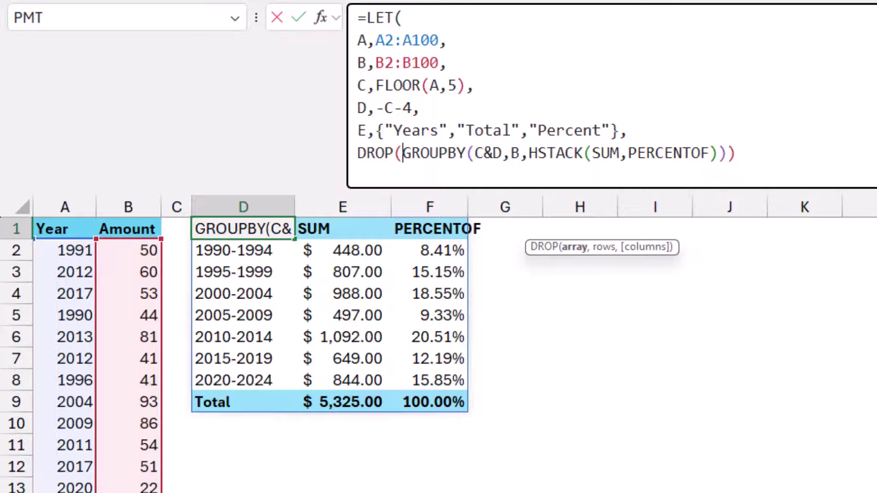
{"action": "left_click", "coordinate": [728, 153]}
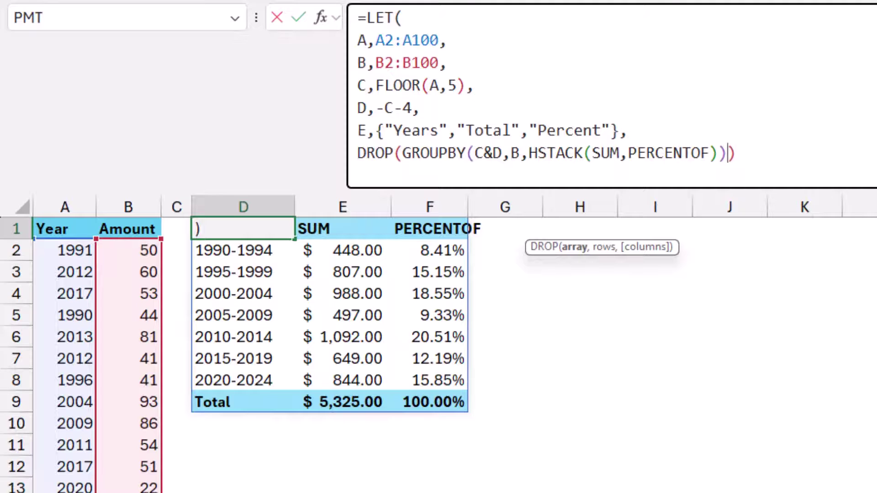
{"action": "type", "text": ",1"}
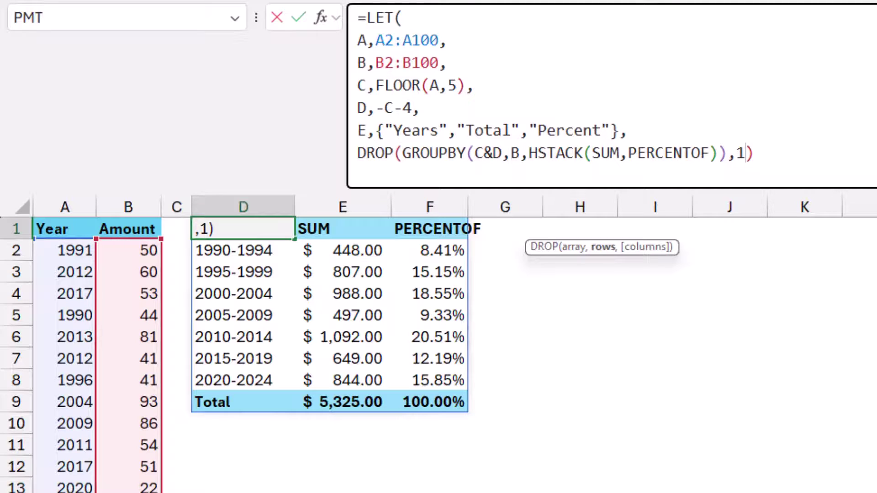
{"action": "type", "text": ")"}
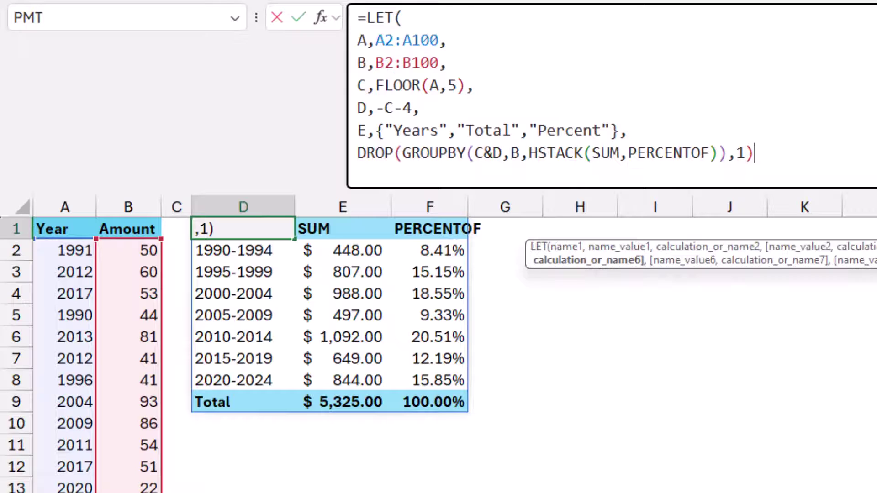
{"action": "key", "text": "Right"}
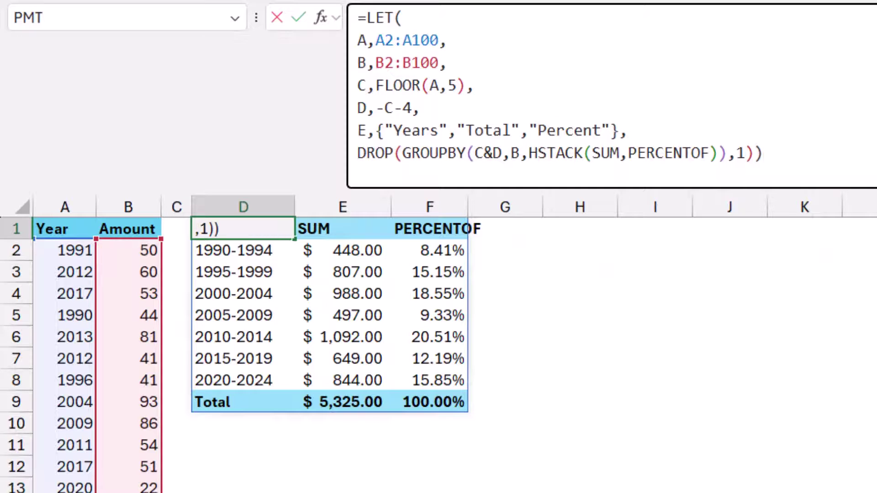
{"action": "key", "text": "Return"}
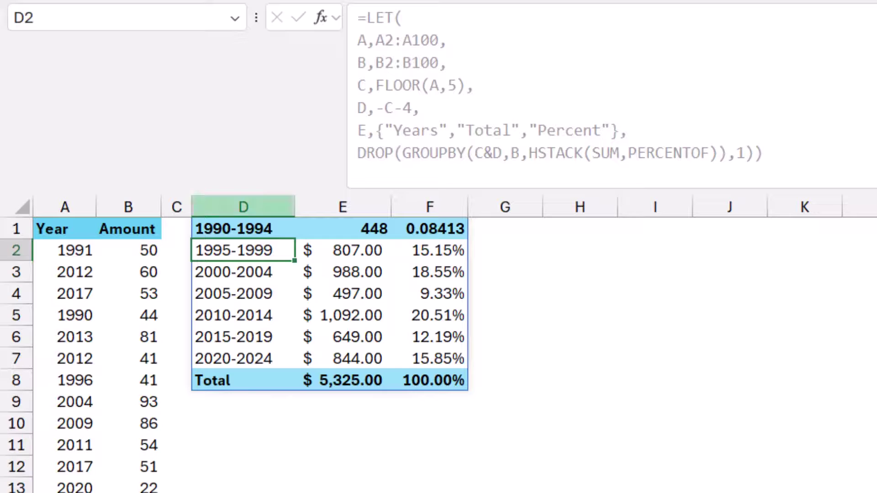
- Edit the D1 formula so VSTACK places the header array E above the DROP result, and enter it
{"action": "left_click", "coordinate": [244, 228]}
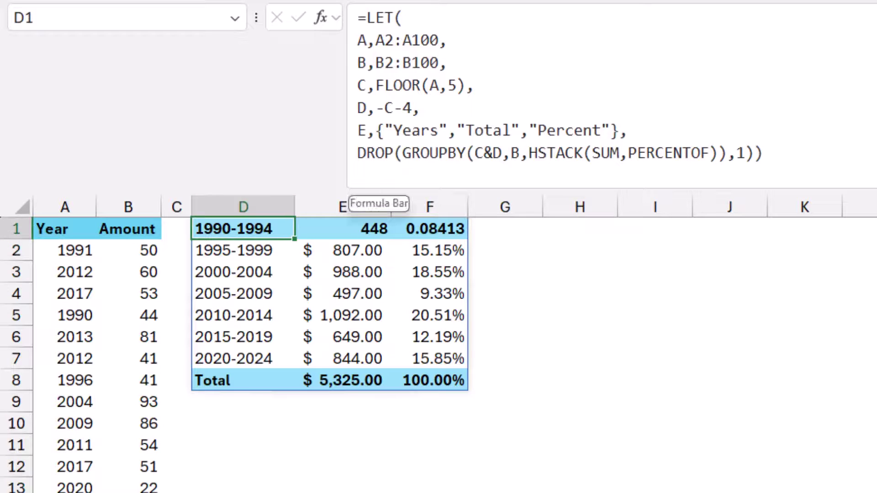
{"action": "left_click", "coordinate": [357, 153]}
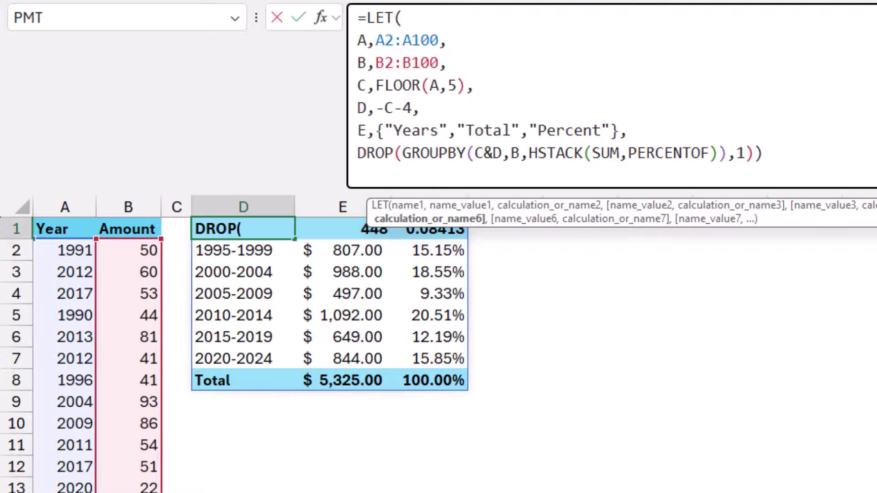
{"action": "type", "text": "VST"}
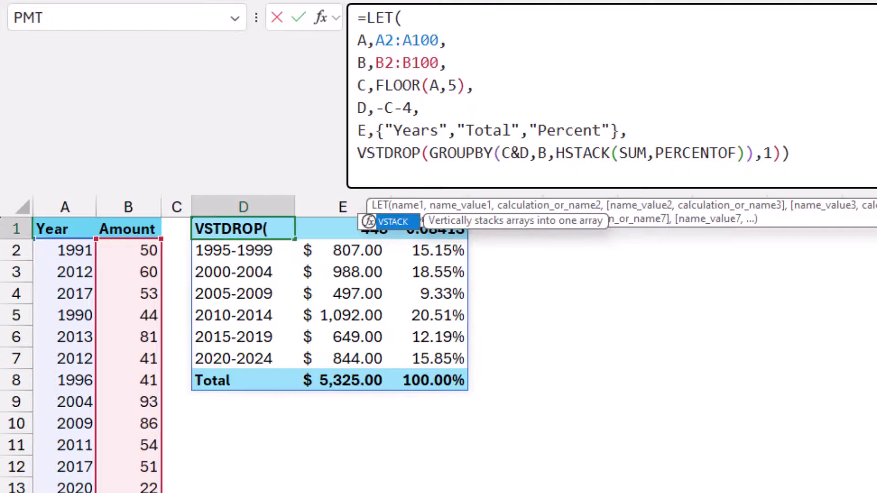
{"action": "key", "text": "Tab"}
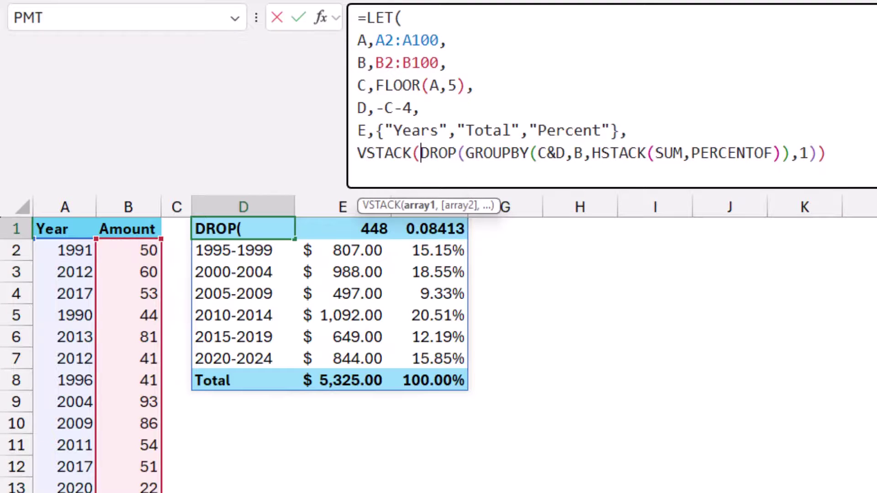
{"action": "type", "text": "E,"}
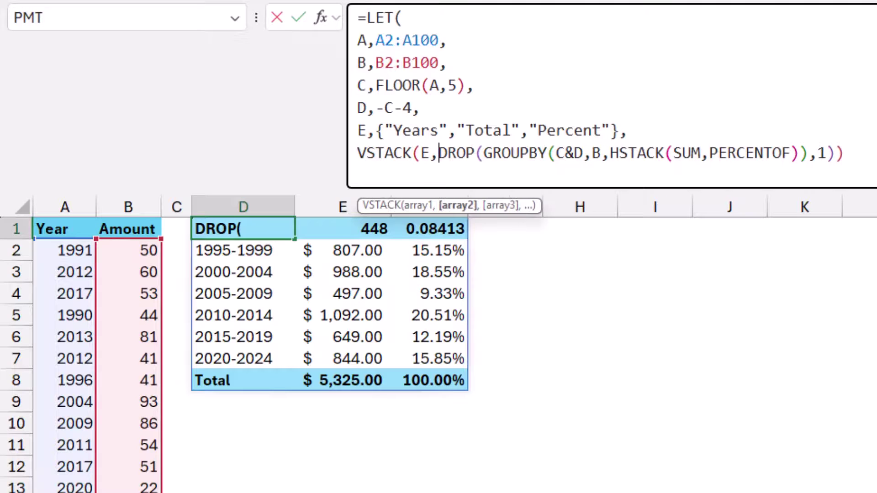
{"action": "left_click", "coordinate": [844, 152]}
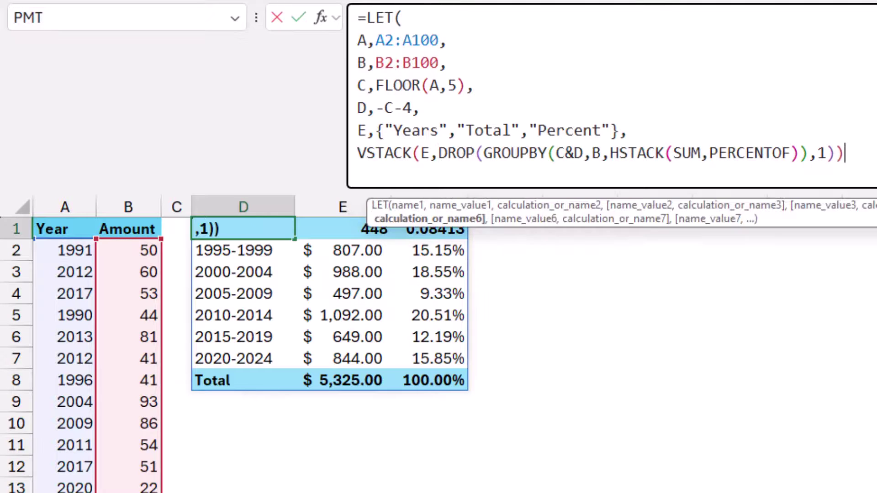
{"action": "type", "text": ")"}
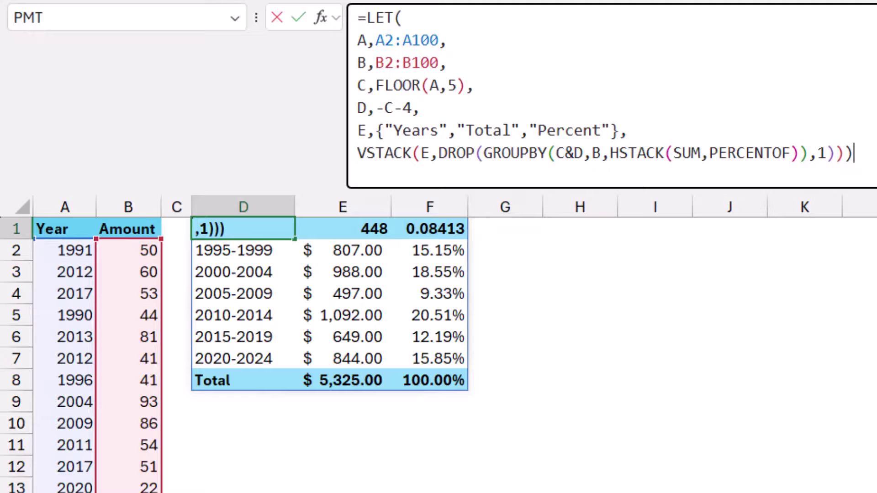
{"action": "key", "text": "Return"}
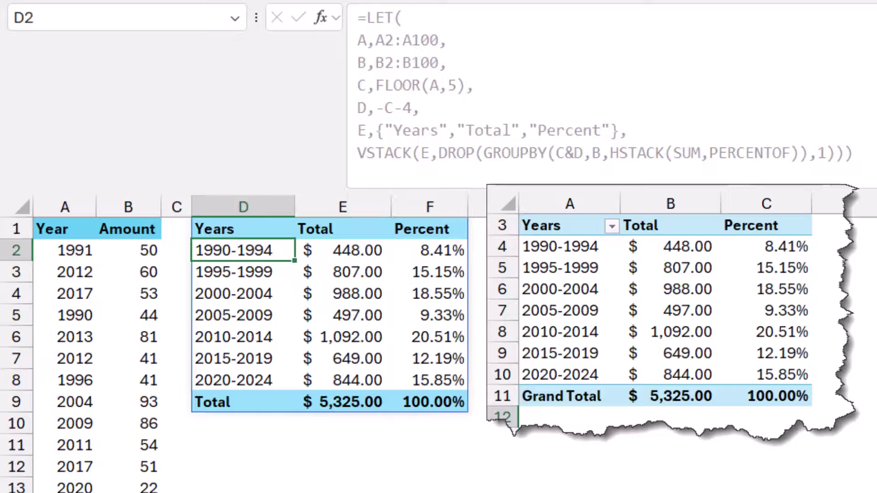
- Set the 1991 amount in B2 to 2000 and collapse the expanded formula bar
{"action": "left_click", "coordinate": [128, 250]}
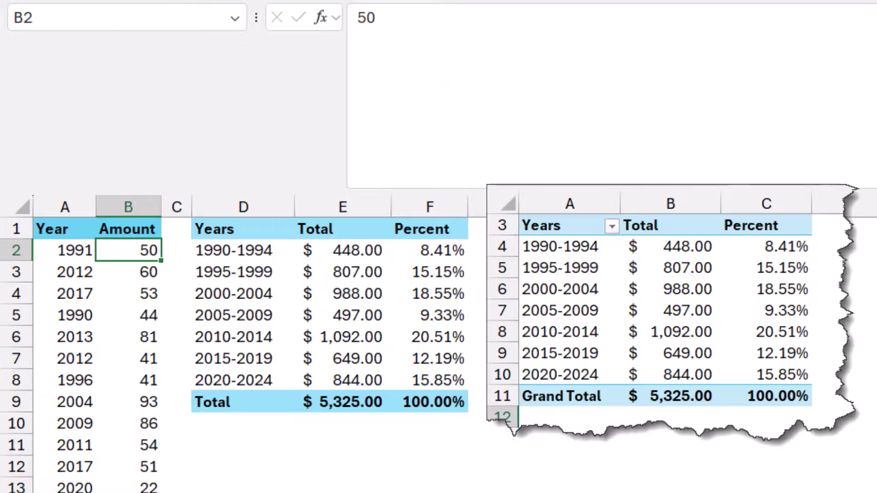
{"action": "type", "text": "2000"}
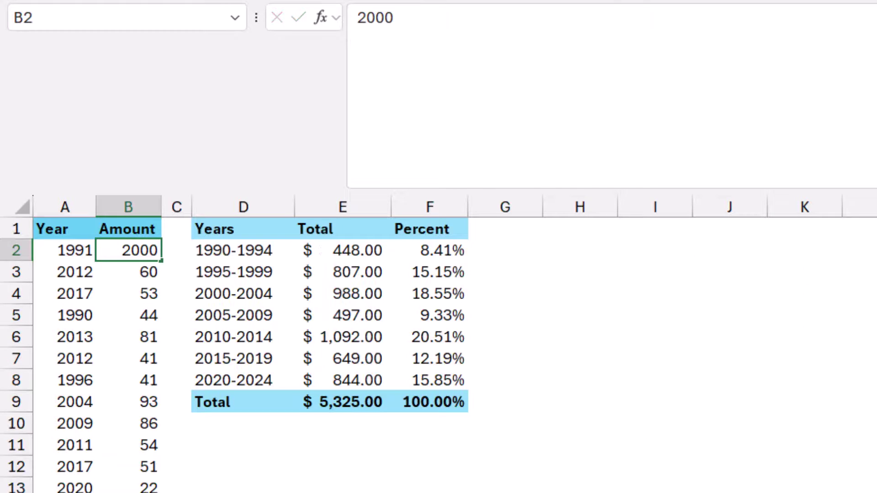
{"action": "key", "text": "Return"}
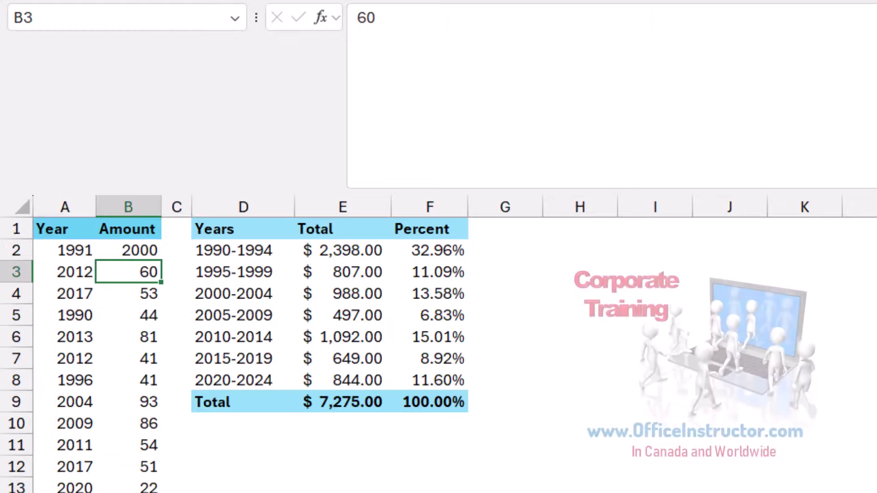
{"action": "key", "text": "ctrl+shift+u"}
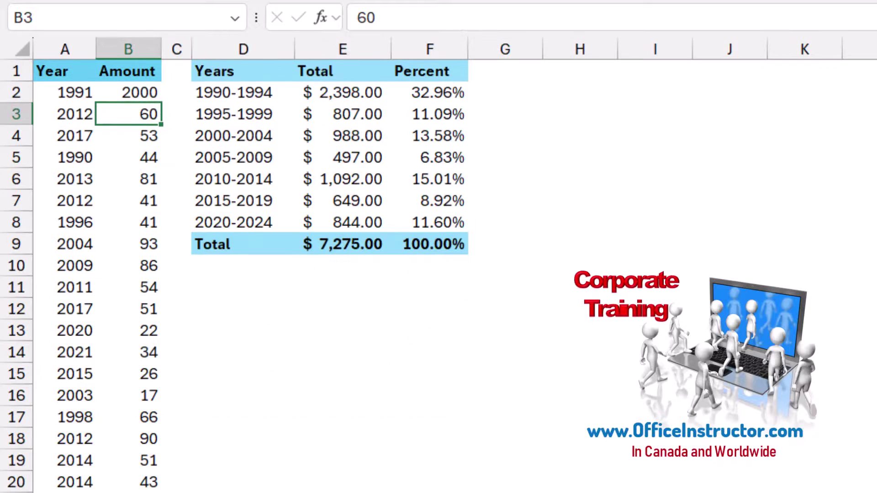